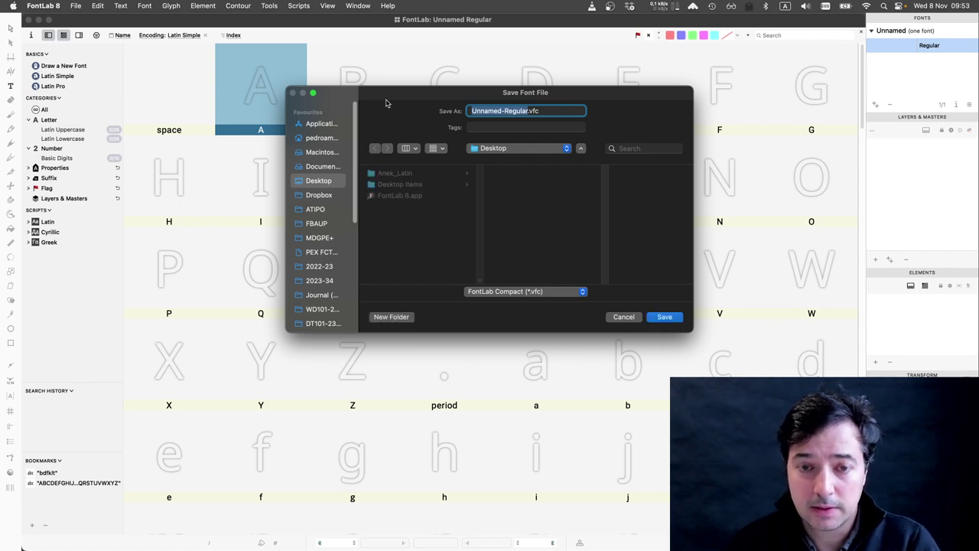
# - Save the font on the Desktop as DT101-Demo in FontLab Compact format
pyautogui.write('DT101-')
pyautogui.write('DEMO')
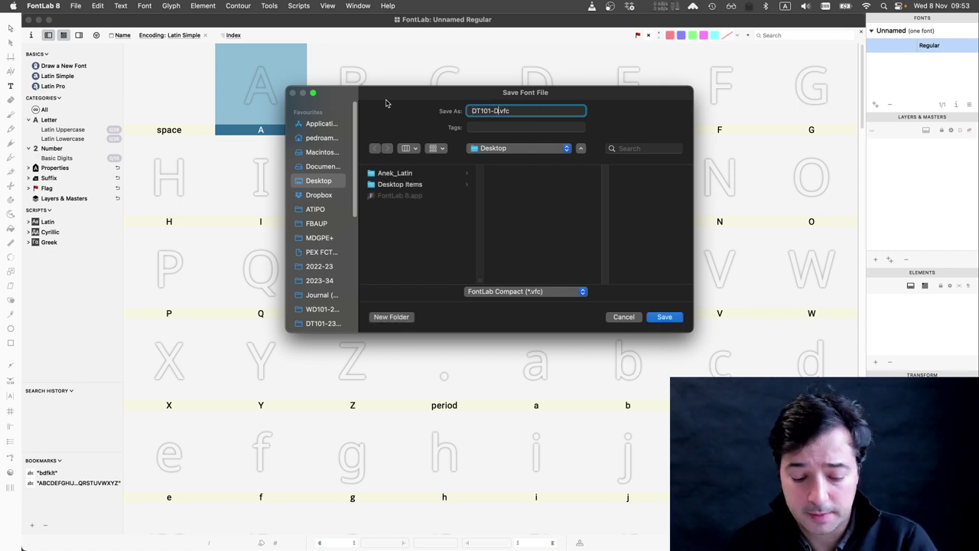
pyautogui.press('BackSpace')
pyautogui.press('BackSpace')
pyautogui.press('BackSpace')
pyautogui.press('BackSpace')
pyautogui.write('Demo')
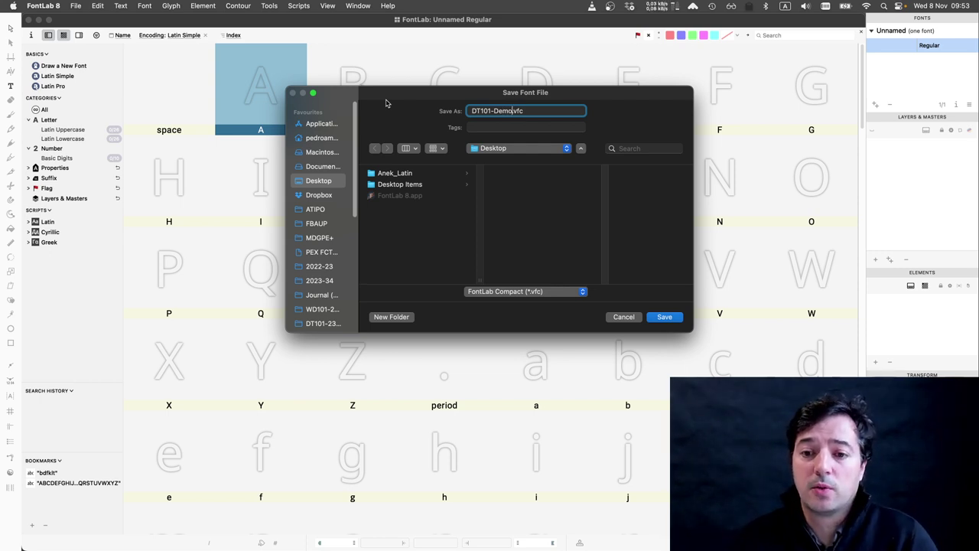
pyautogui.press('Return')
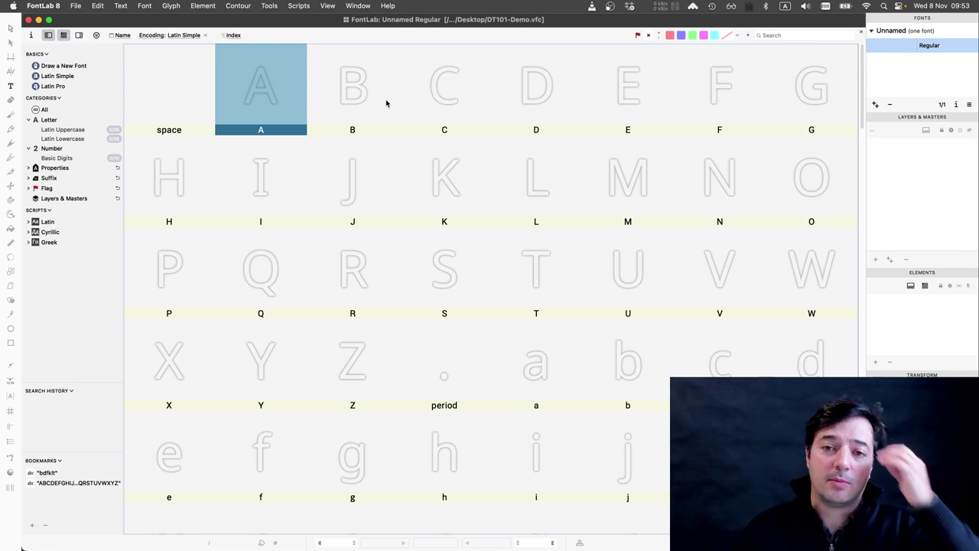
pyautogui.click(76, 6)
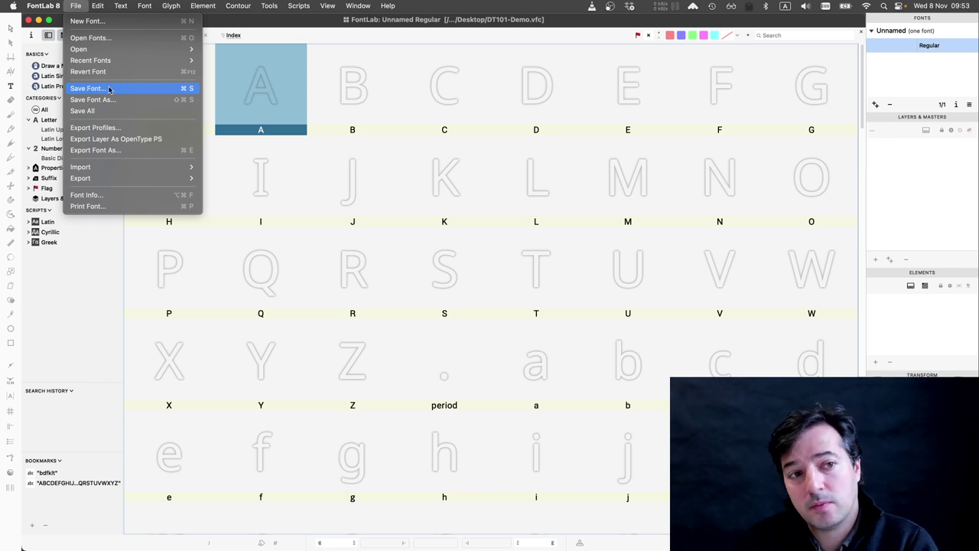
pyautogui.click(109, 155)
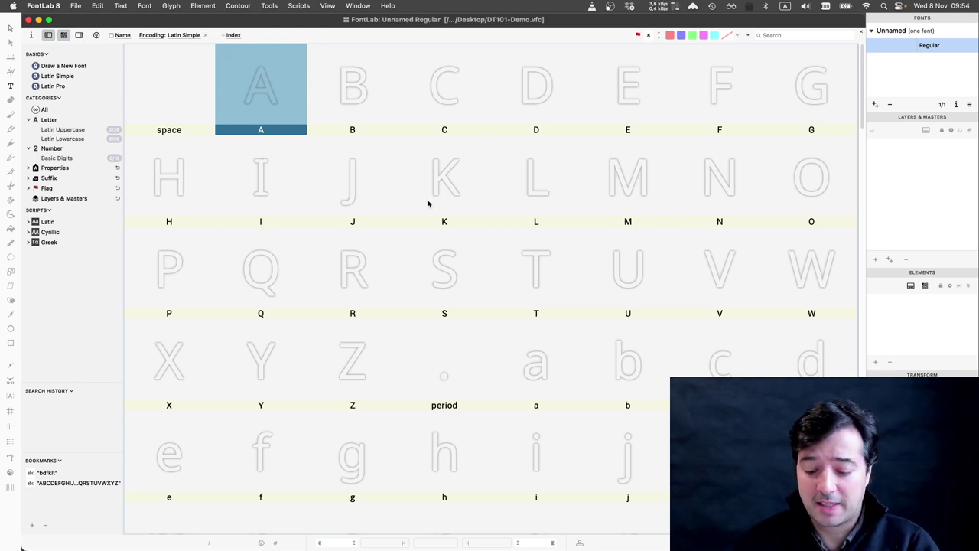
# - Shrink the glyph cells and view the Latin Simple and Latin Pro character sets
pyautogui.press('super+equal')
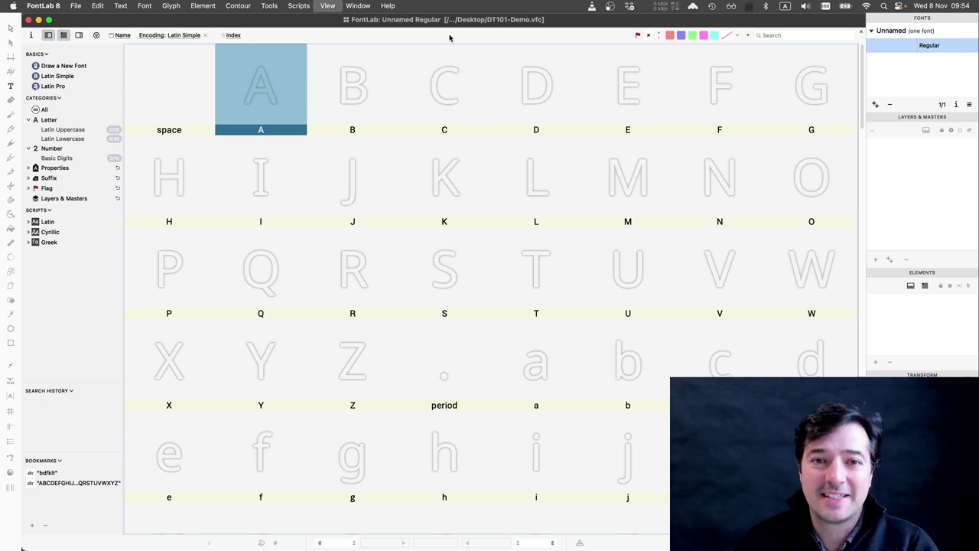
pyautogui.press('super+minus')
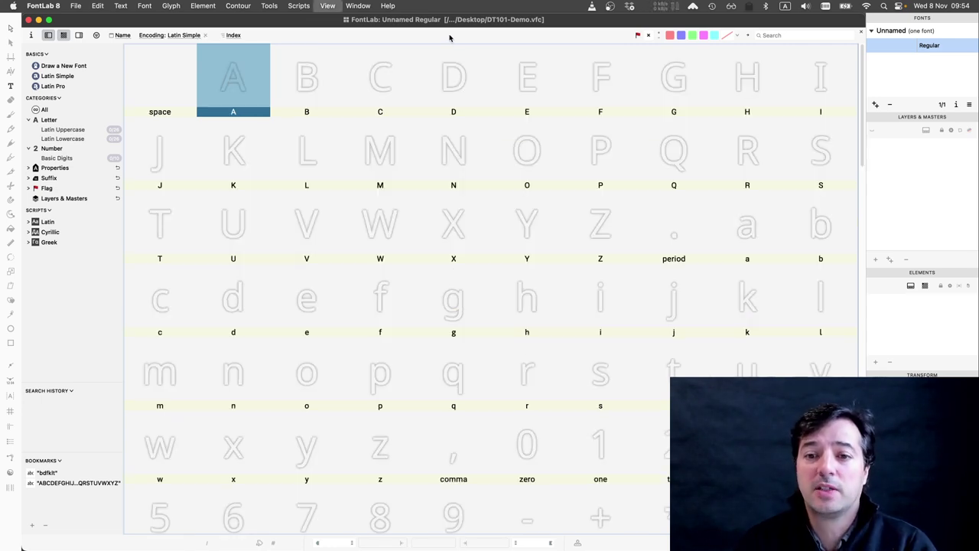
pyautogui.press('super+minus')
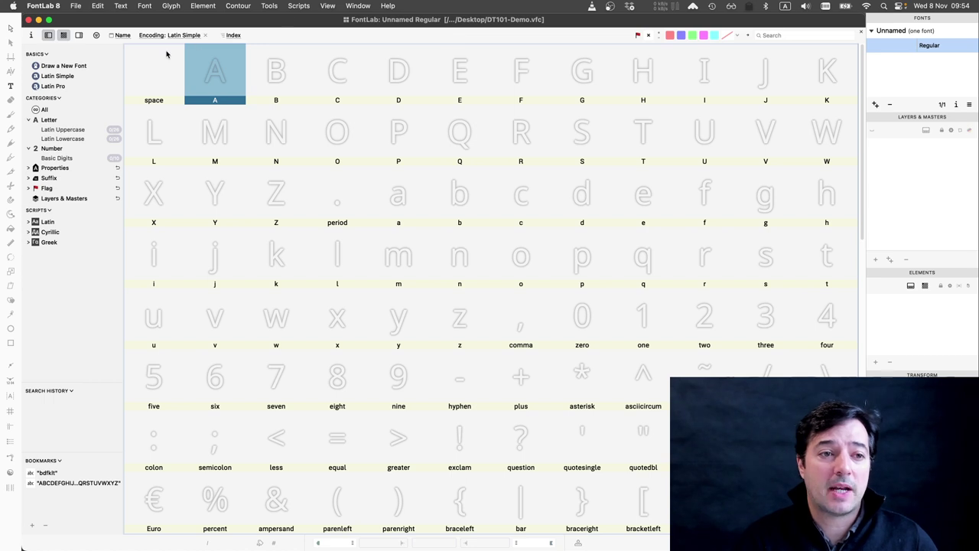
pyautogui.click(69, 79)
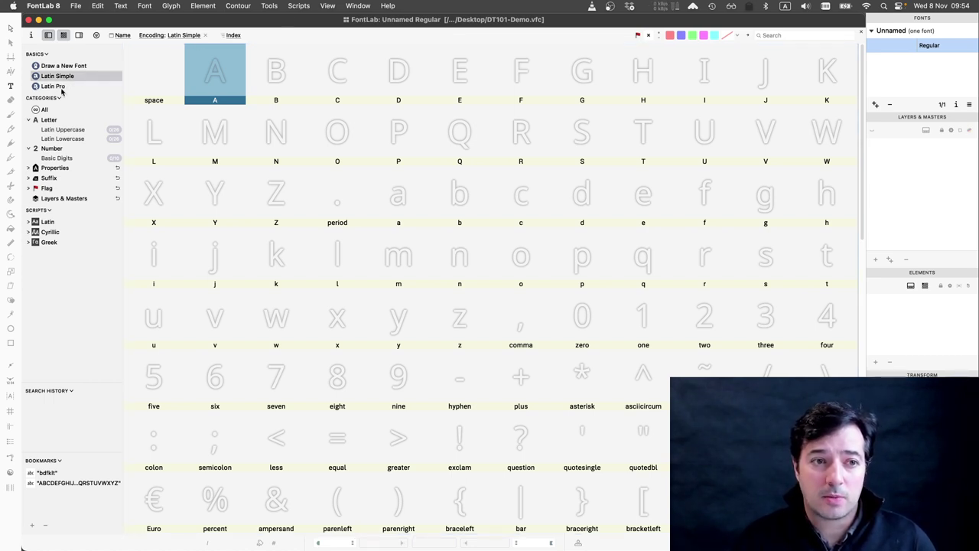
pyautogui.click(62, 89)
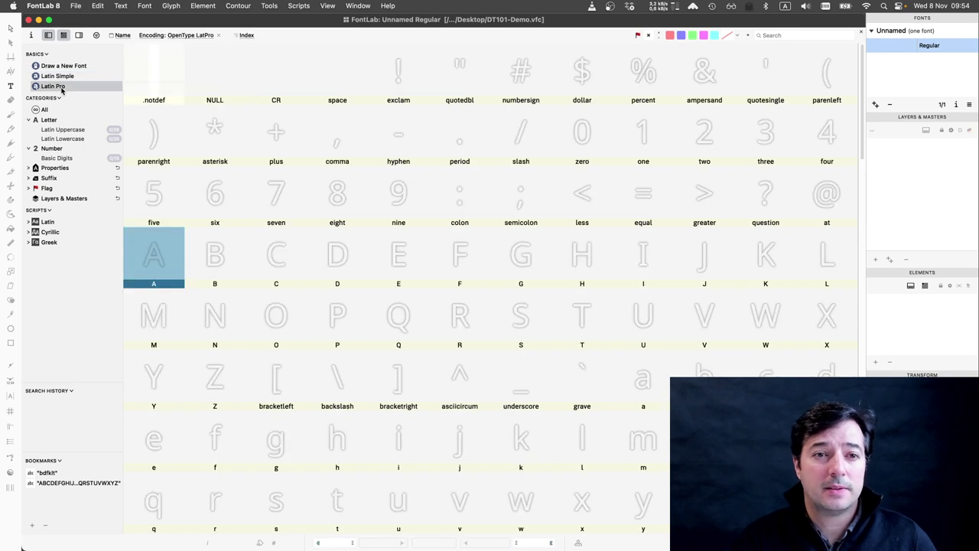
# - View the Latin Lowercase category and leave the font window filtered to Latin Uppercase
pyautogui.click(61, 130)
pyautogui.click(60, 139)
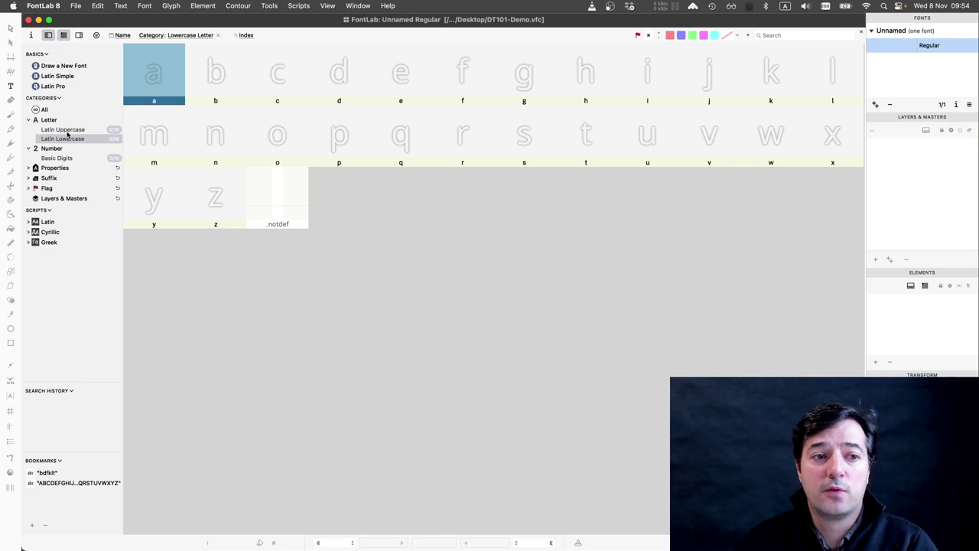
pyautogui.click(67, 131)
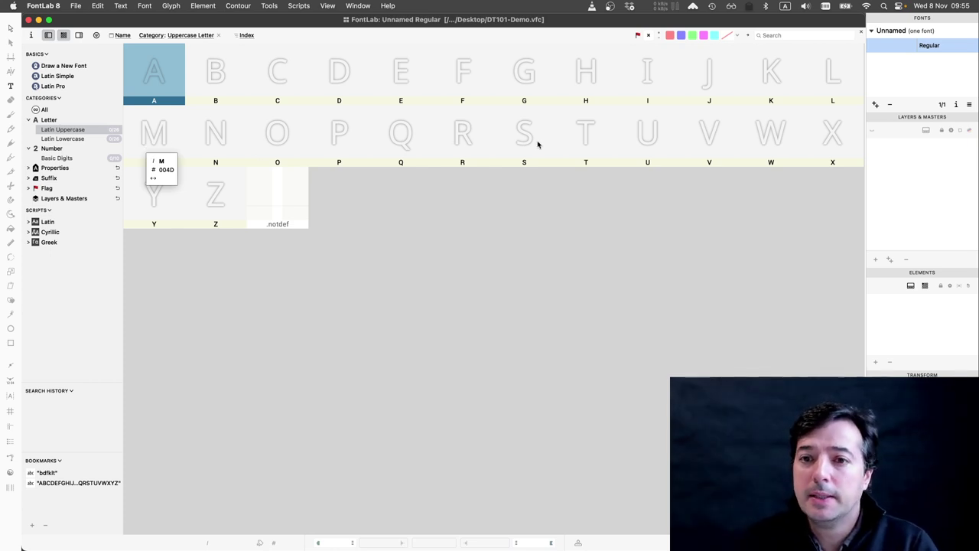
# - Create the uppercase H glyph and open it for outline editing
pyautogui.click(590, 77)
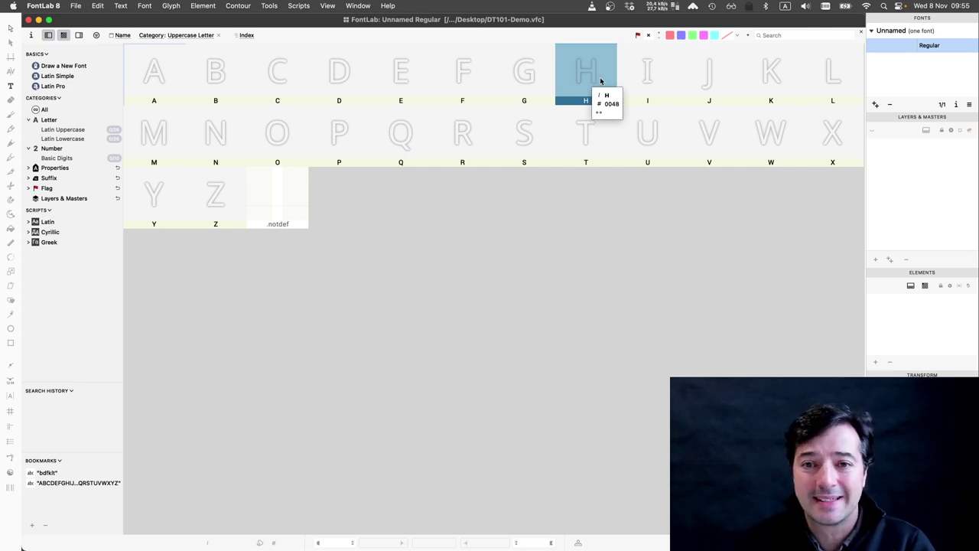
pyautogui.click(601, 81)
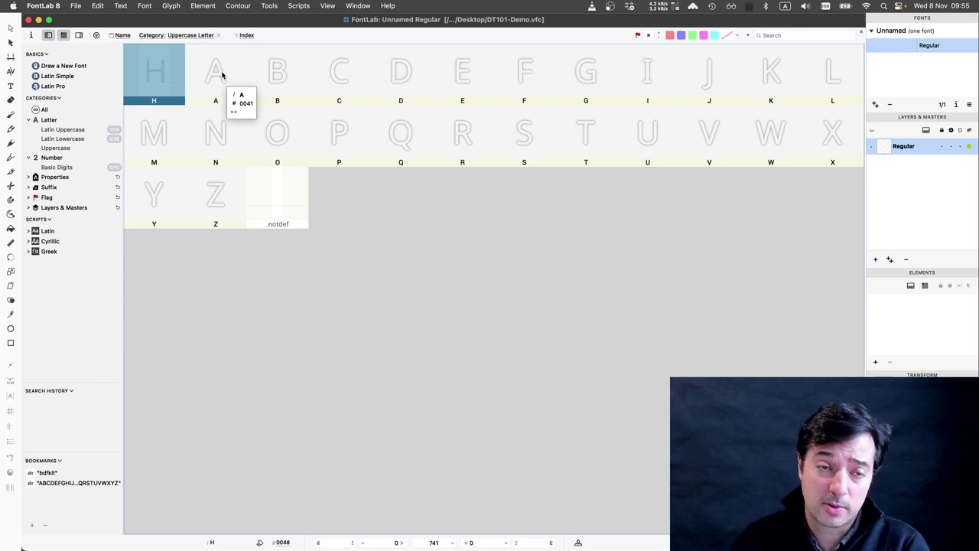
pyautogui.doubleClick(173, 76)
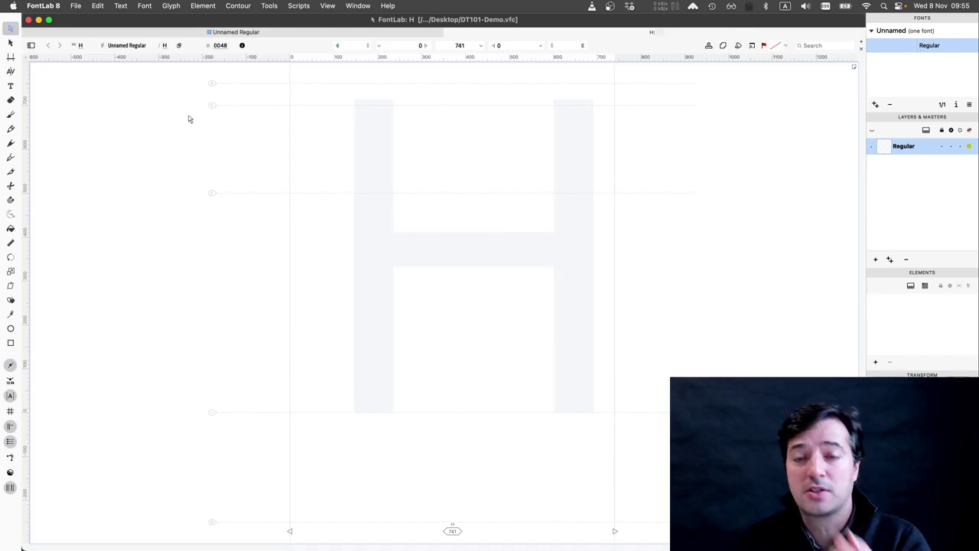
pyautogui.click(369, 34)
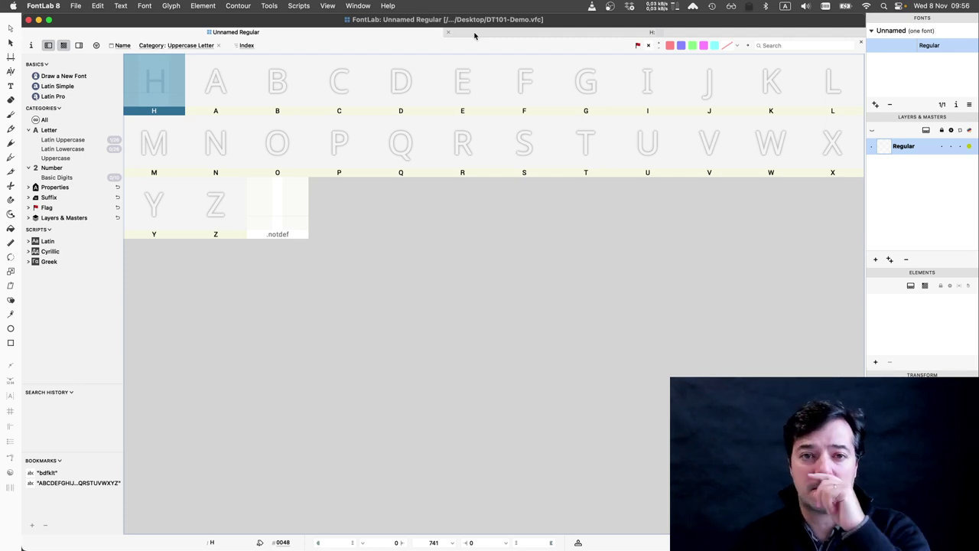
pyautogui.click(464, 34)
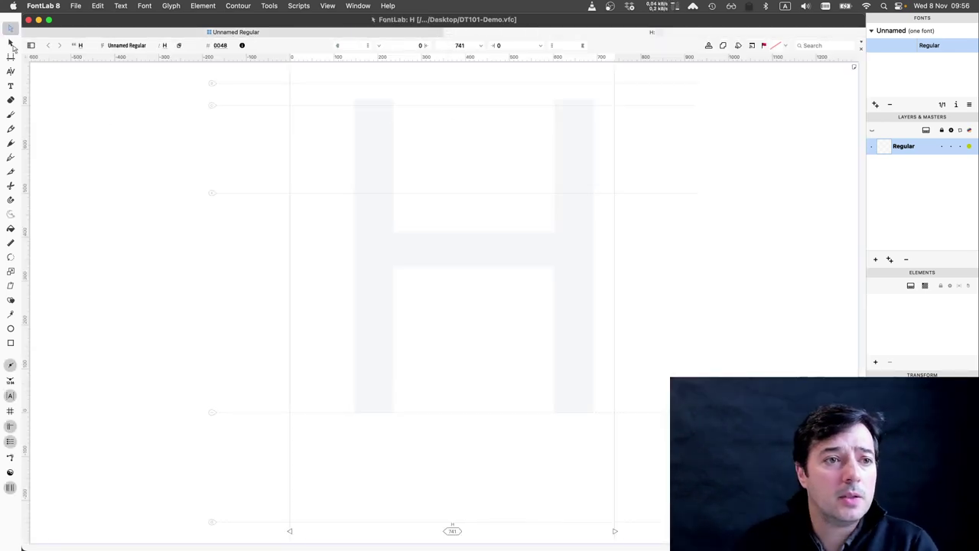
# - Draw a closed four-node contour for the H's left stem, its left edge running from 148, 700 to the baseline and its right edge slanted
pyautogui.click(10, 158)
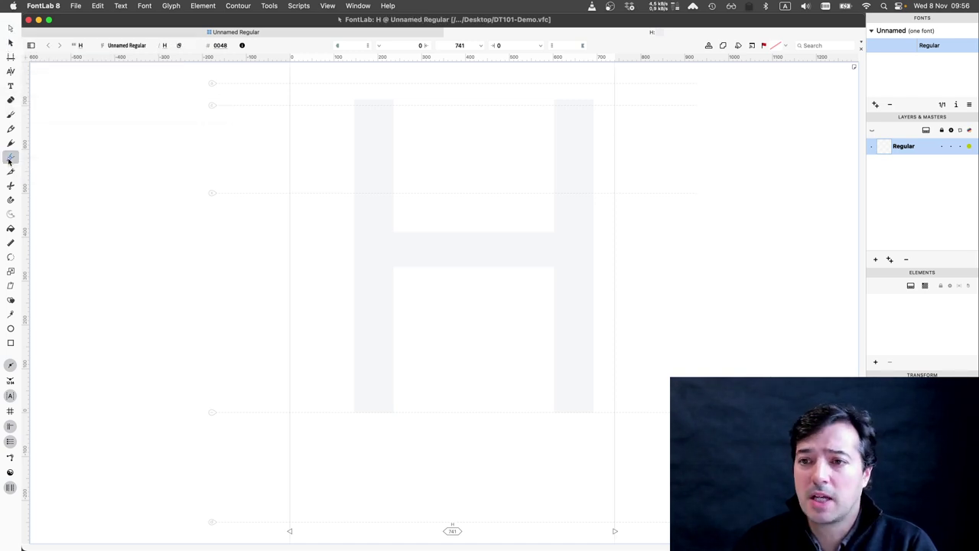
pyautogui.click(354, 104)
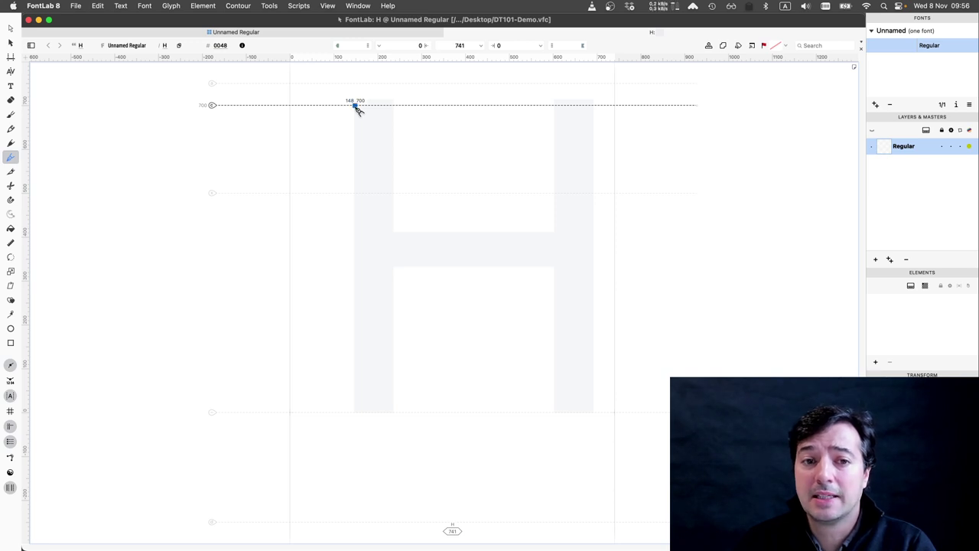
pyautogui.click(354, 413)
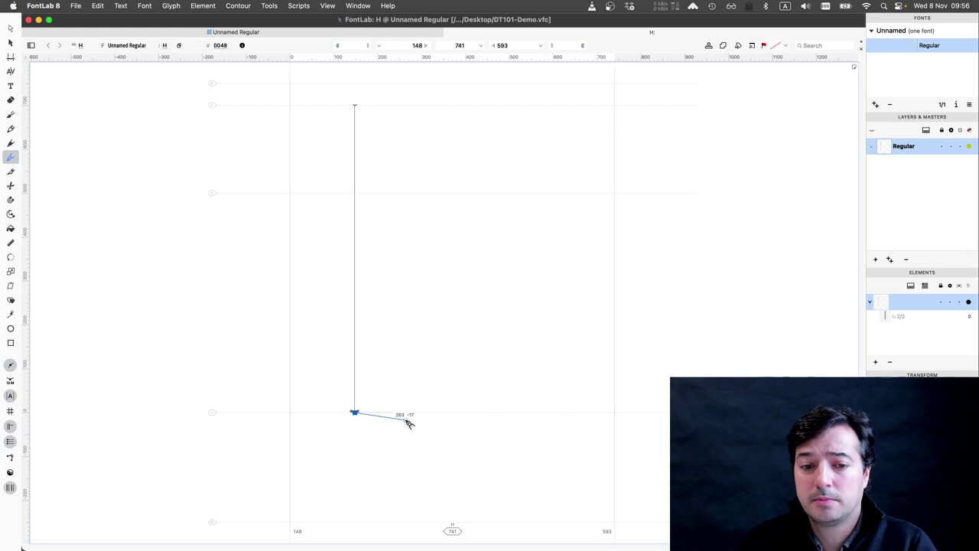
pyautogui.click(405, 419)
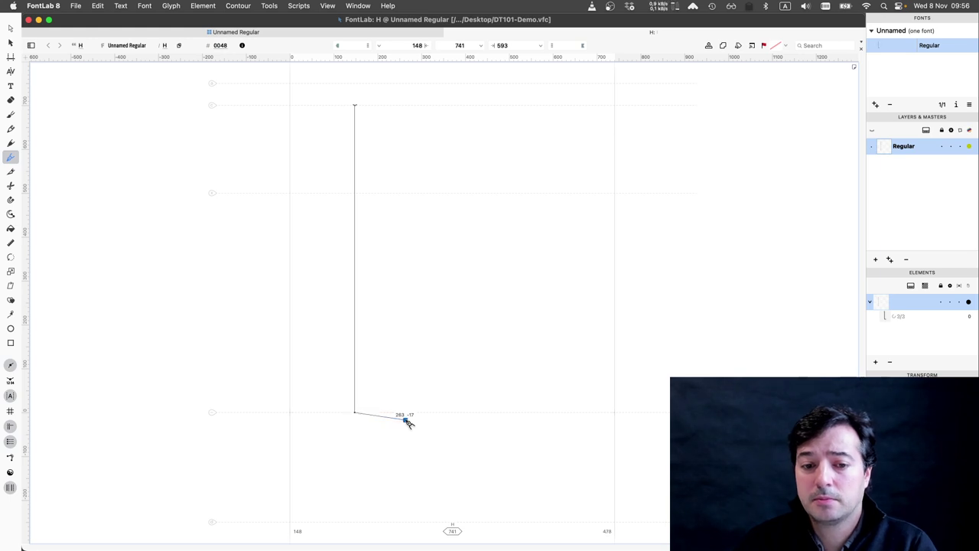
pyautogui.click(398, 109)
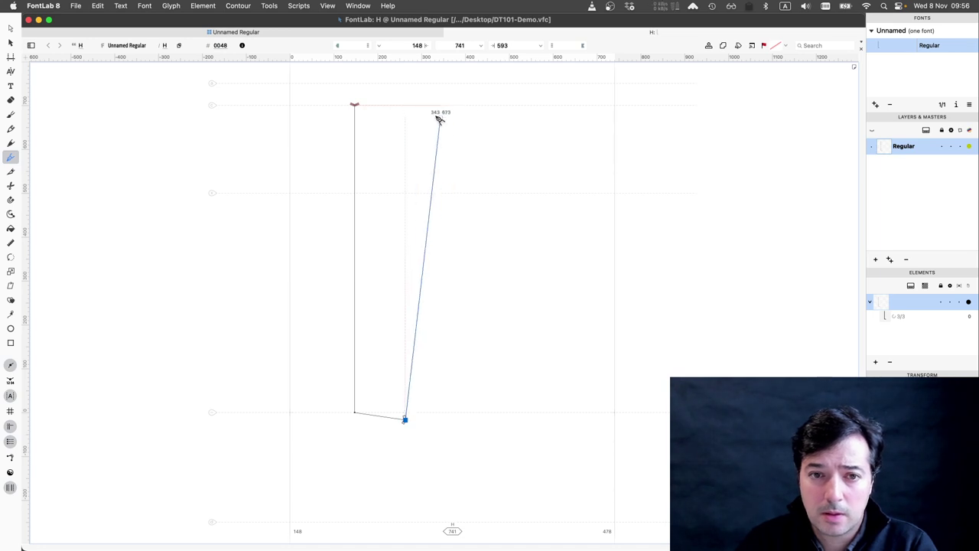
pyautogui.click(429, 117)
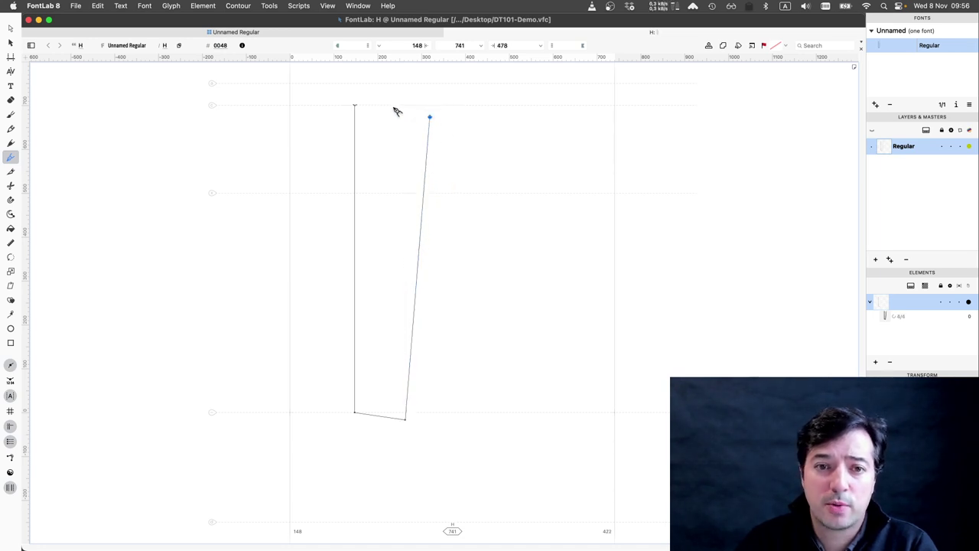
pyautogui.click(355, 105)
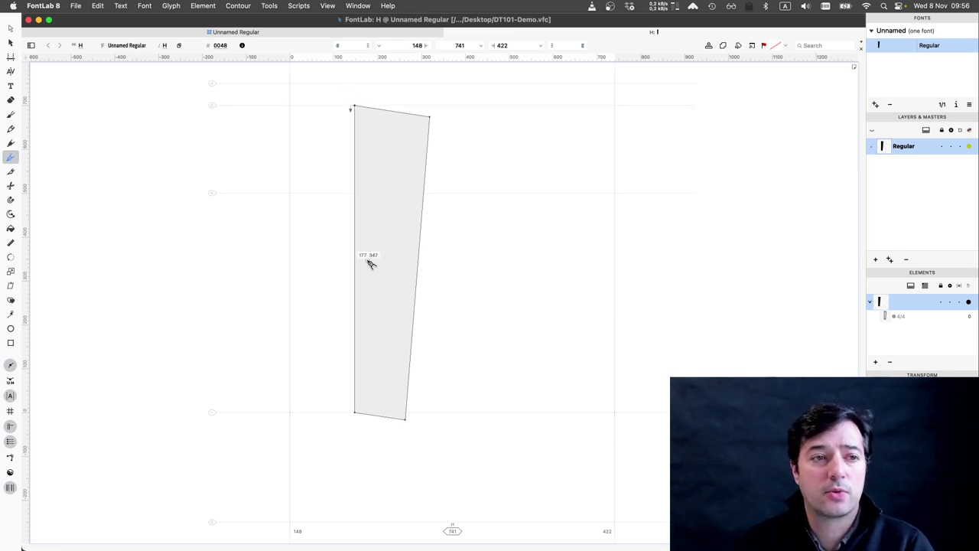
# - Level the stem's top edge at Y 700, with the upper-right node about 135 units from the left one
pyautogui.click(10, 28)
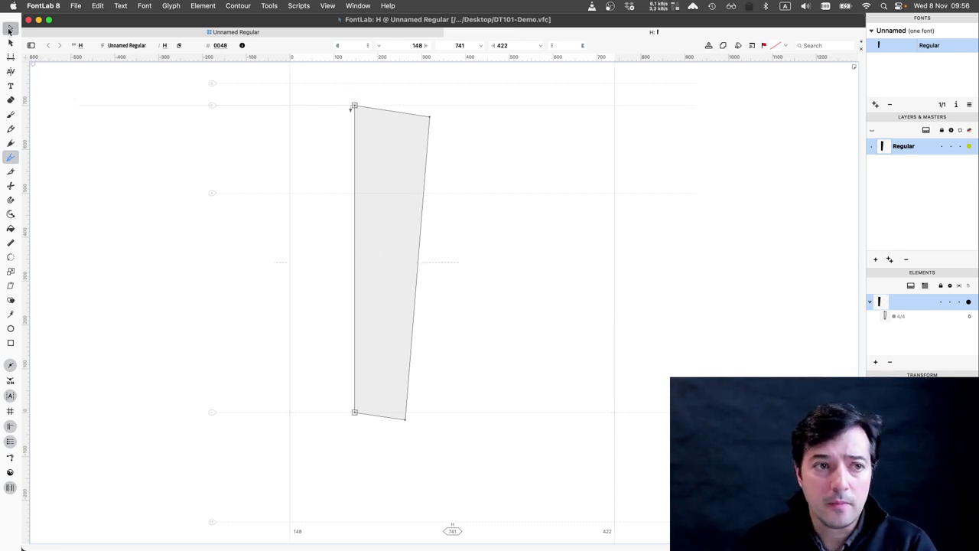
pyautogui.press('super+a')
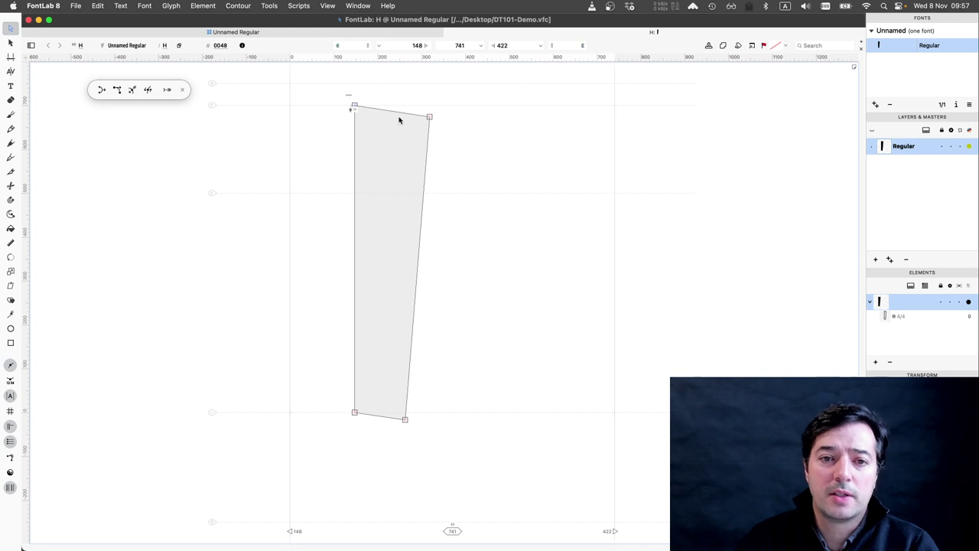
pyautogui.moveTo(345, 95); pyautogui.dragTo(414, 105)
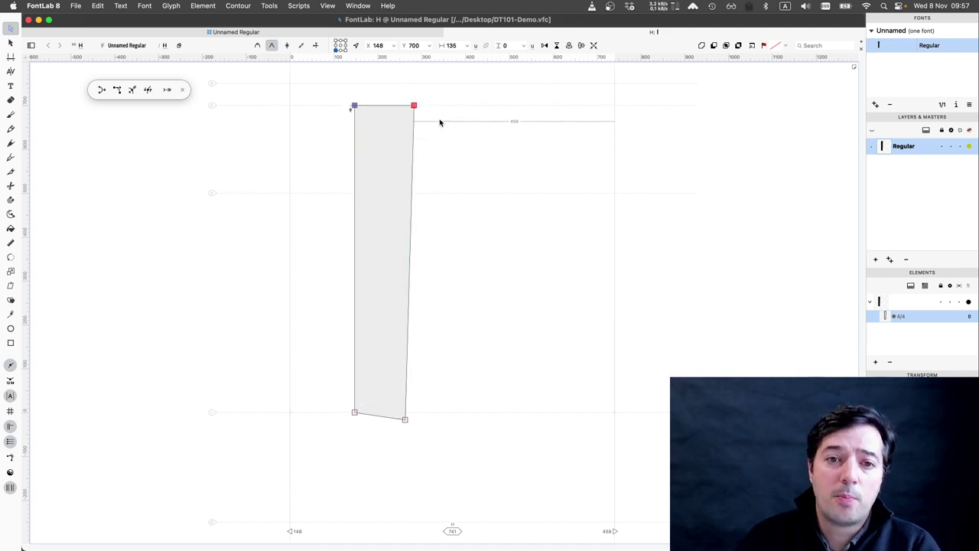
# - Straighten the stem's right edge by aligning its upper and lower nodes with automatic point alignment
pyautogui.moveTo(427, 98); pyautogui.dragTo(396, 435)
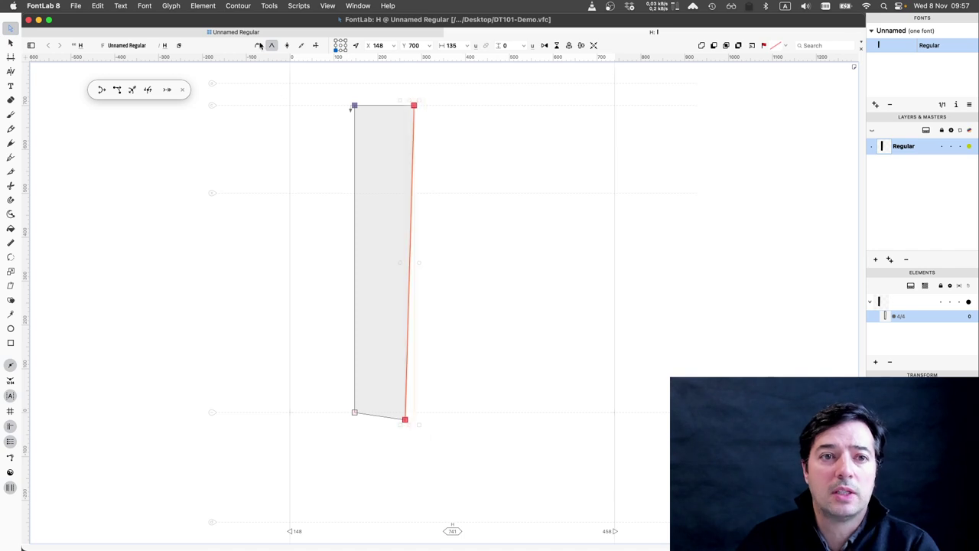
pyautogui.click(234, 5)
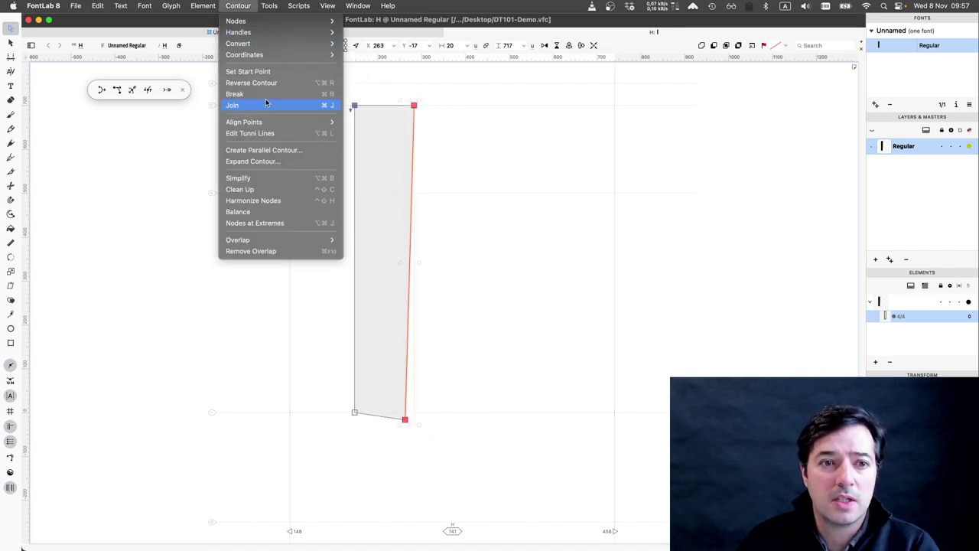
pyautogui.moveTo(267, 124)
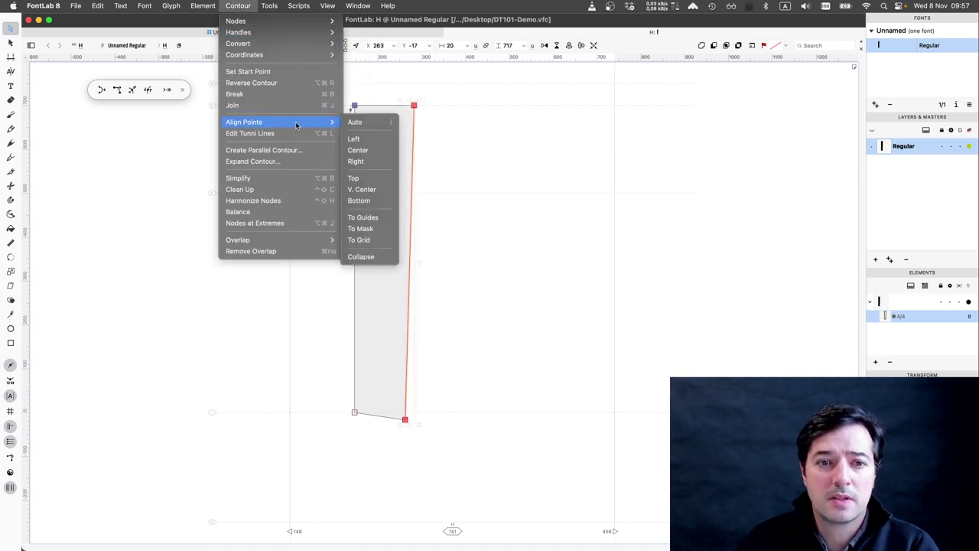
pyautogui.click(362, 124)
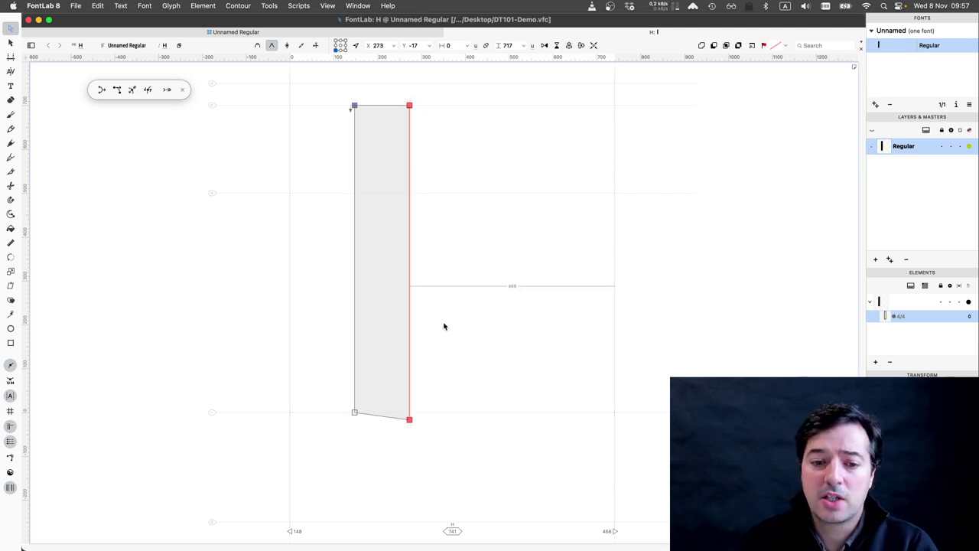
# - Align the stem's two bottom nodes so the bottom edge lies level on the baseline at Y 0
pyautogui.moveTo(339, 388); pyautogui.dragTo(431, 439)
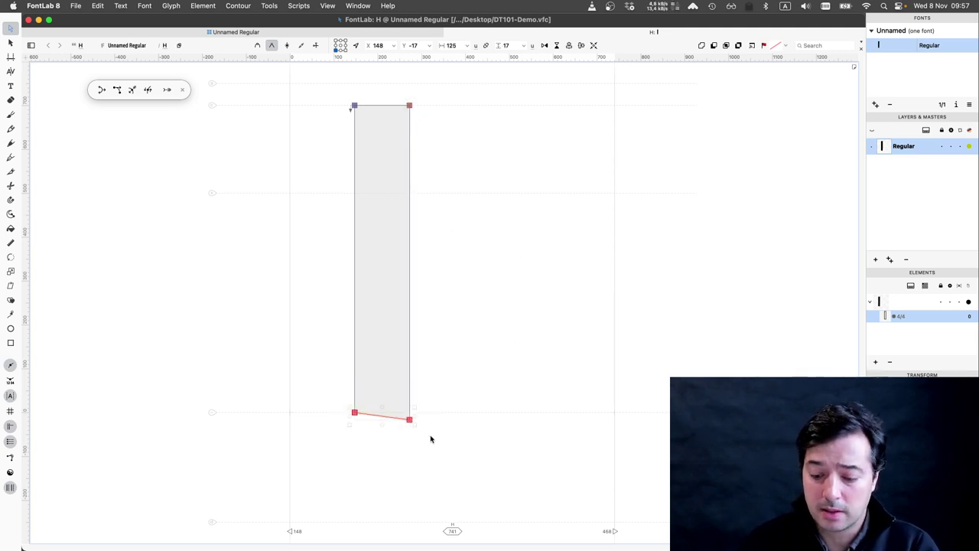
pyautogui.press('super+shift+a')
pyautogui.moveTo(360, 418); pyautogui.dragTo(368, 419)
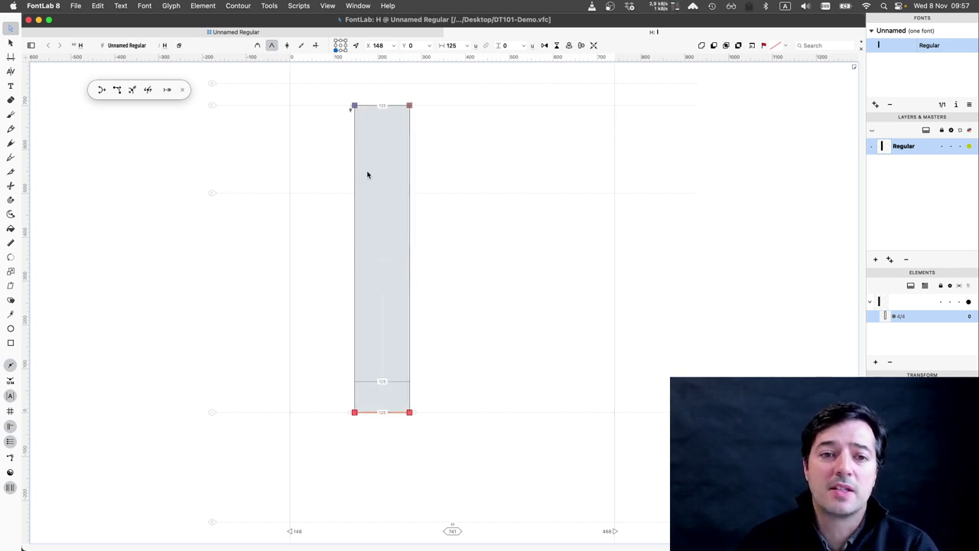
# - Check the left stem's overall position and size, then the coordinates of its top and bottom edges
pyautogui.moveTo(345, 93); pyautogui.dragTo(446, 453)
pyautogui.click(378, 45)
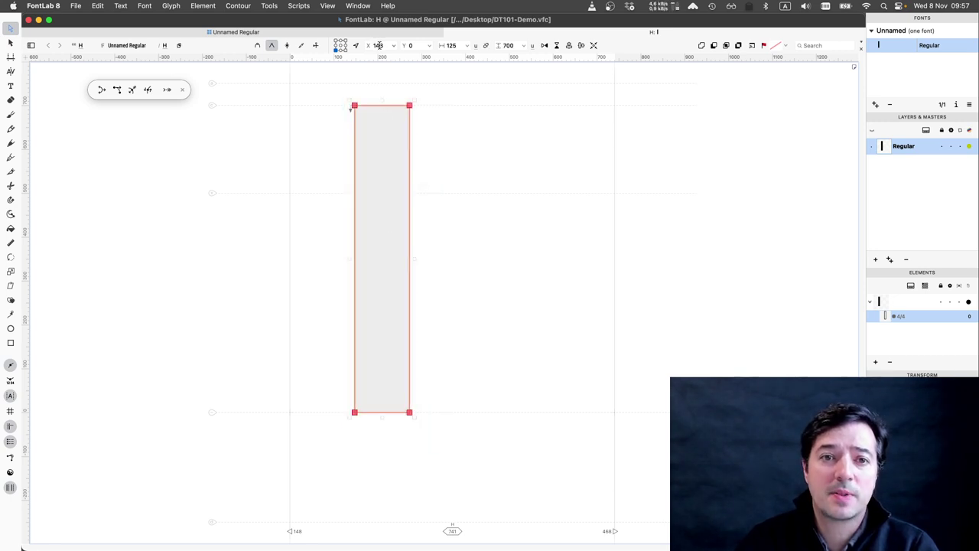
pyautogui.doubleClick(378, 45)
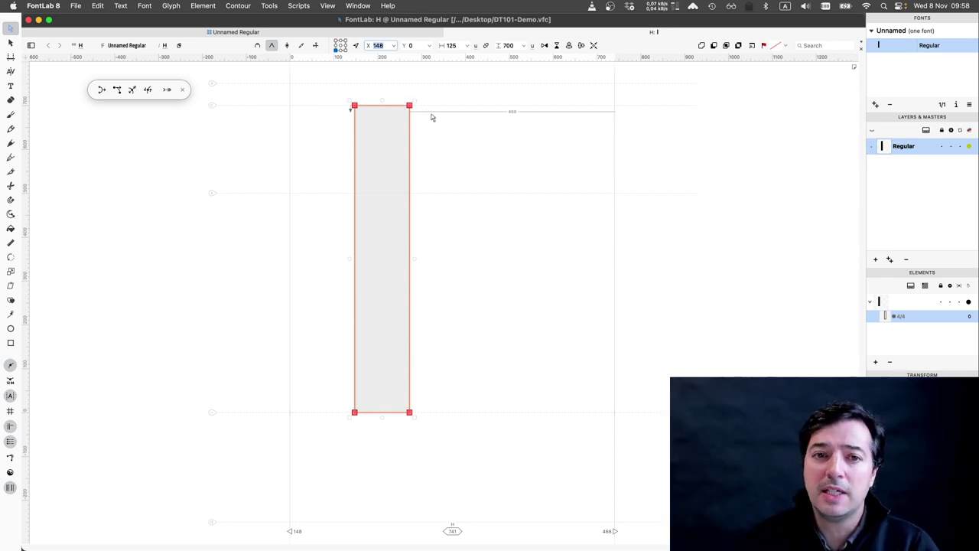
pyautogui.click(339, 94)
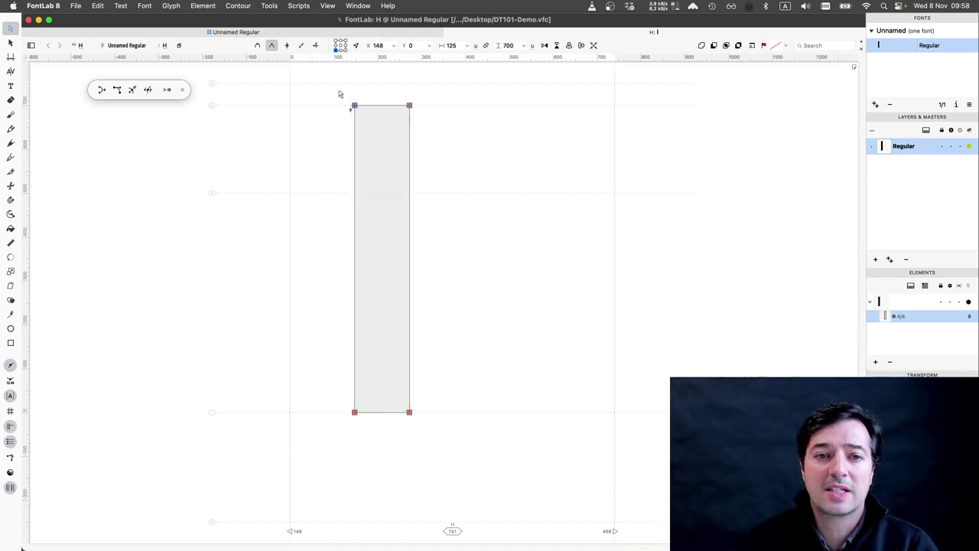
pyautogui.moveTo(339, 91); pyautogui.dragTo(431, 120)
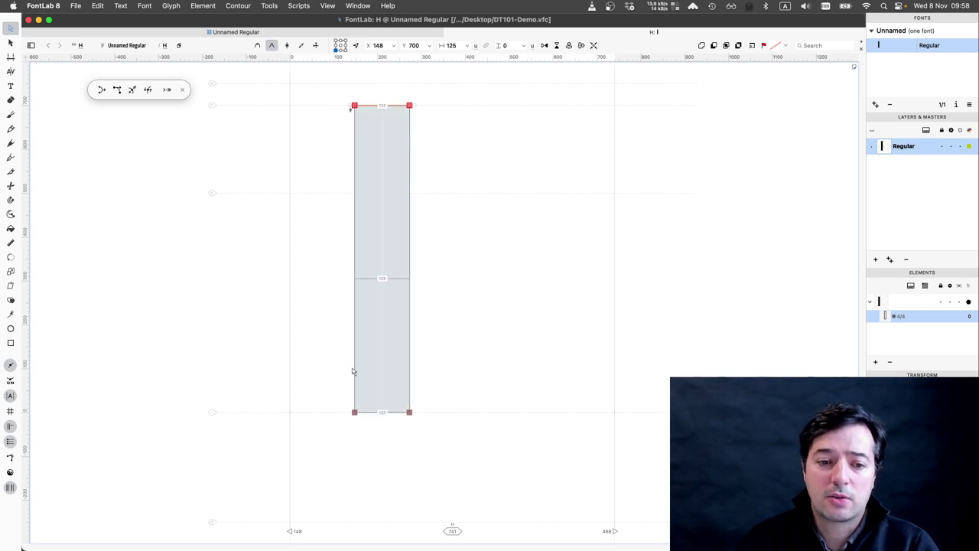
pyautogui.moveTo(345, 385); pyautogui.dragTo(441, 437)
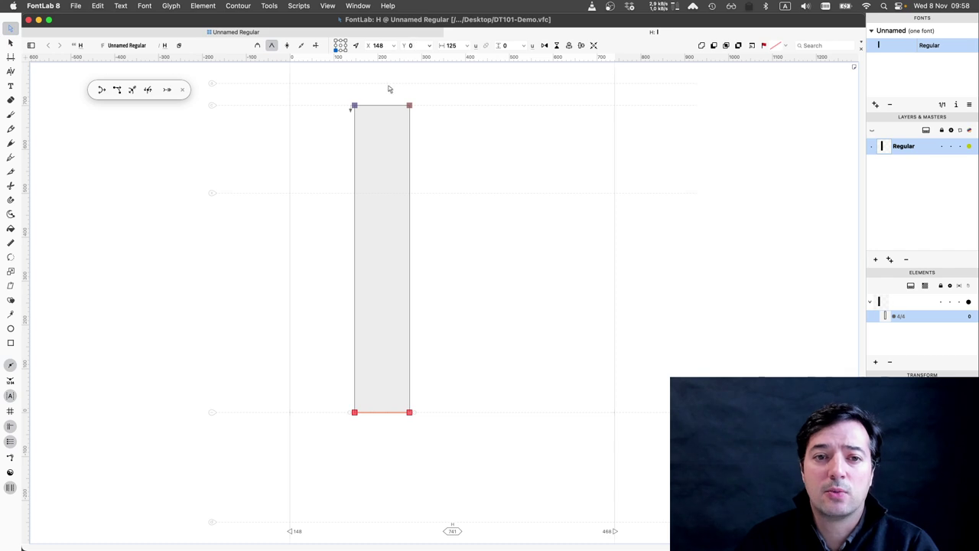
# - Set the width of the whole left stem to 90 units, scaling from its lower-left corner
pyautogui.moveTo(343, 99); pyautogui.dragTo(445, 442)
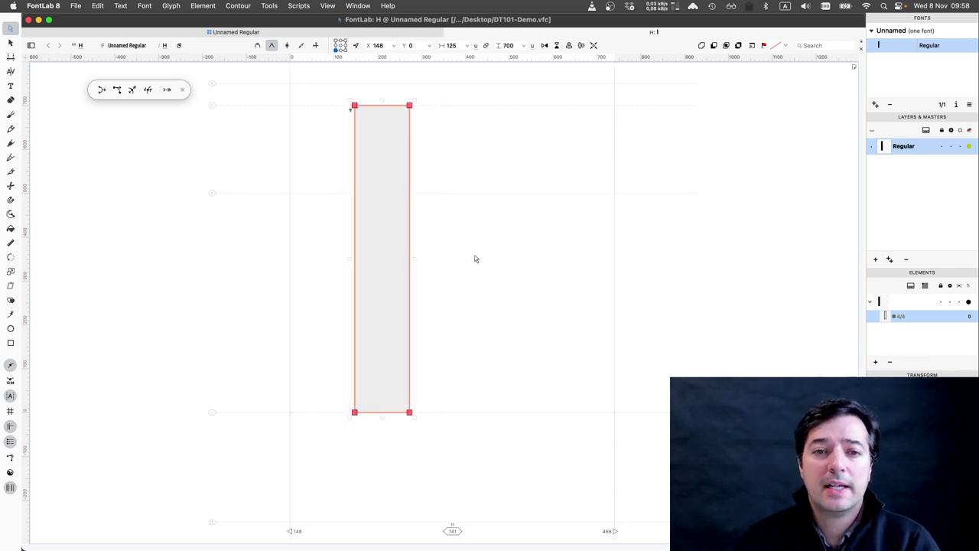
pyautogui.click(456, 45)
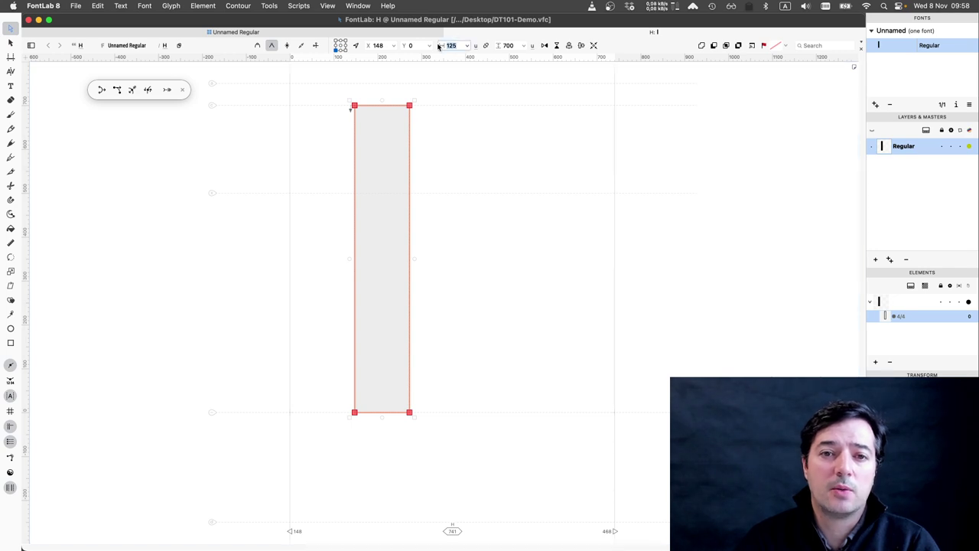
pyautogui.write('90')
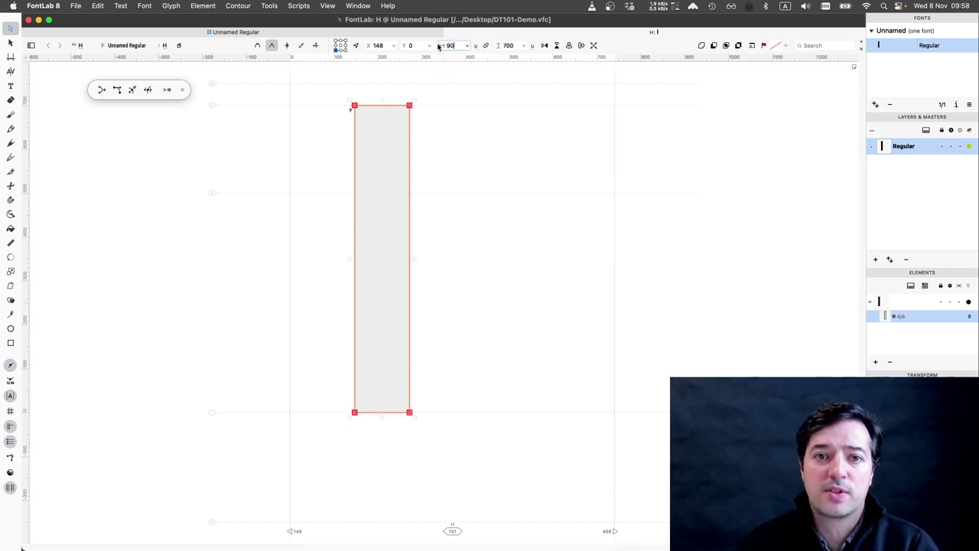
pyautogui.press('Return')
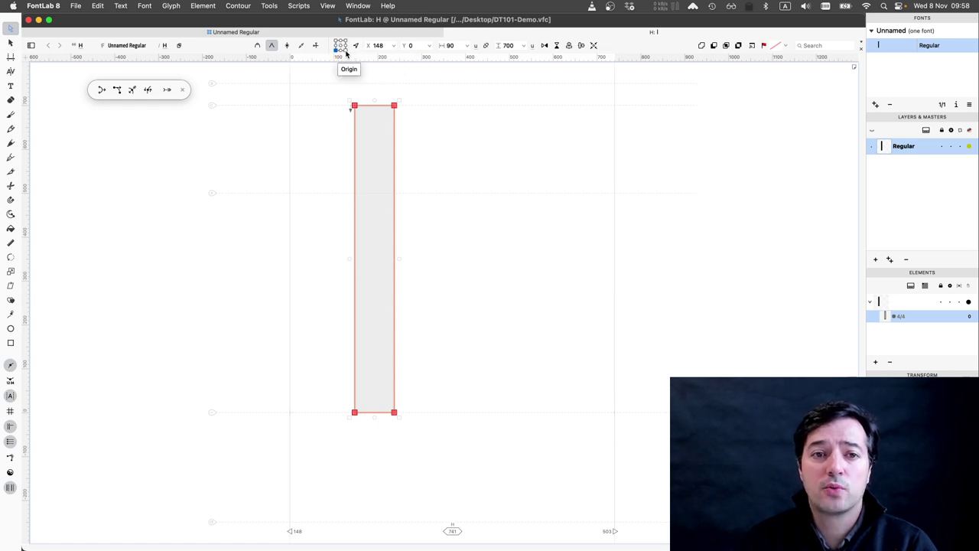
pyautogui.click(415, 131)
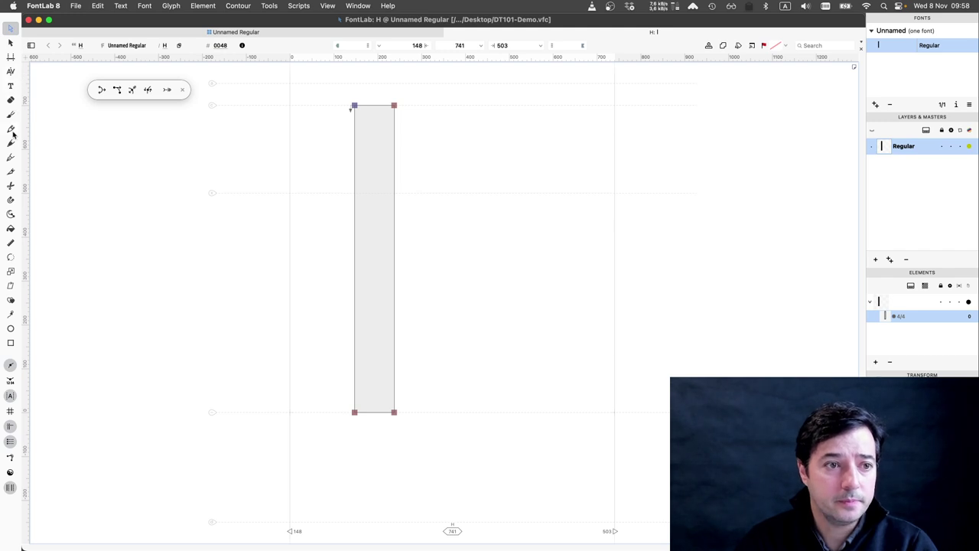
# - Draw a closed four-node contour for the H's right stem, about 96 units wide, from 455, 700 down to just above the baseline
pyautogui.click(12, 157)
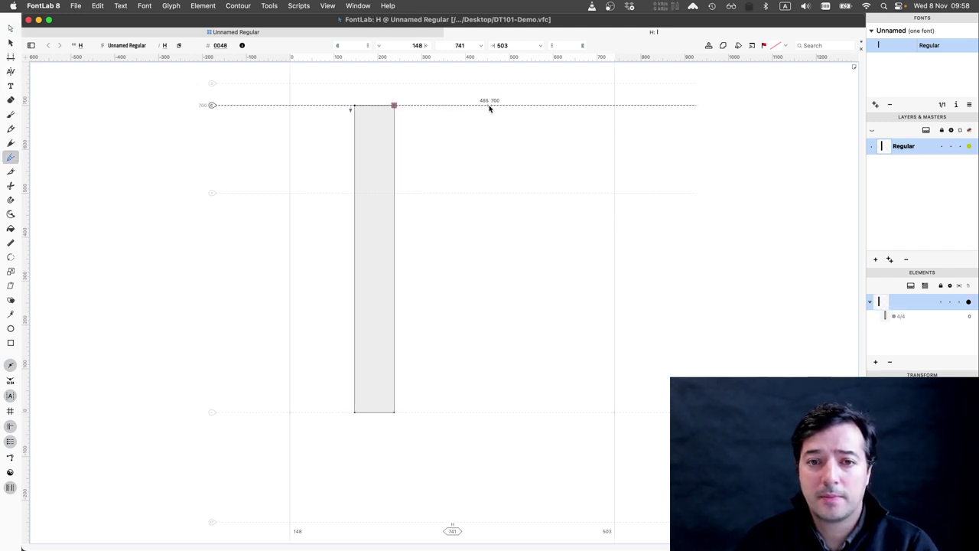
pyautogui.moveTo(489, 105); pyautogui.dragTo(491, 413)
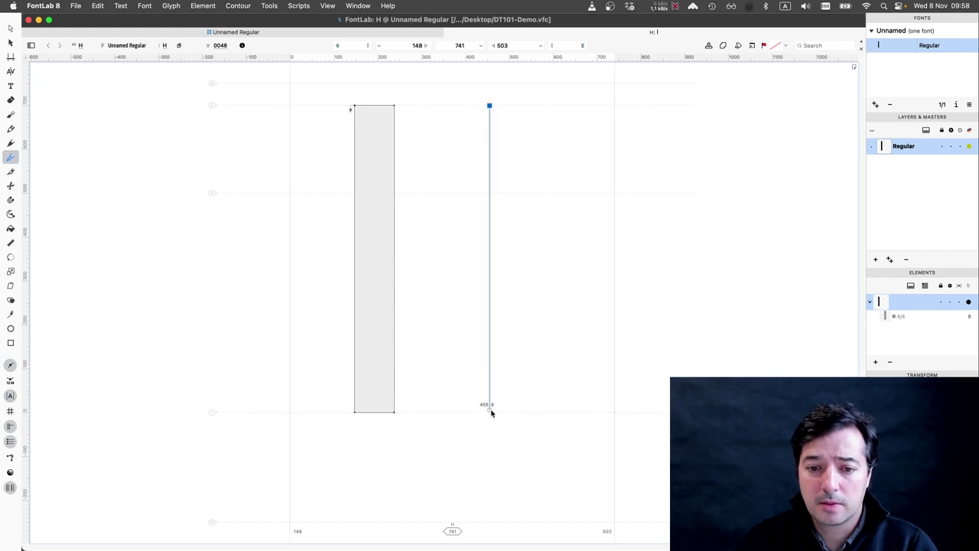
pyautogui.click(491, 412)
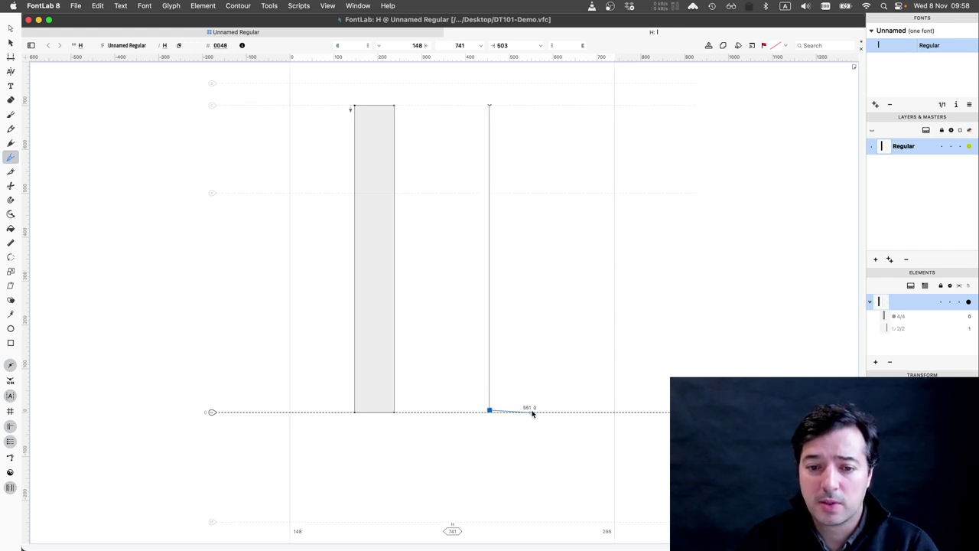
pyautogui.click(533, 412)
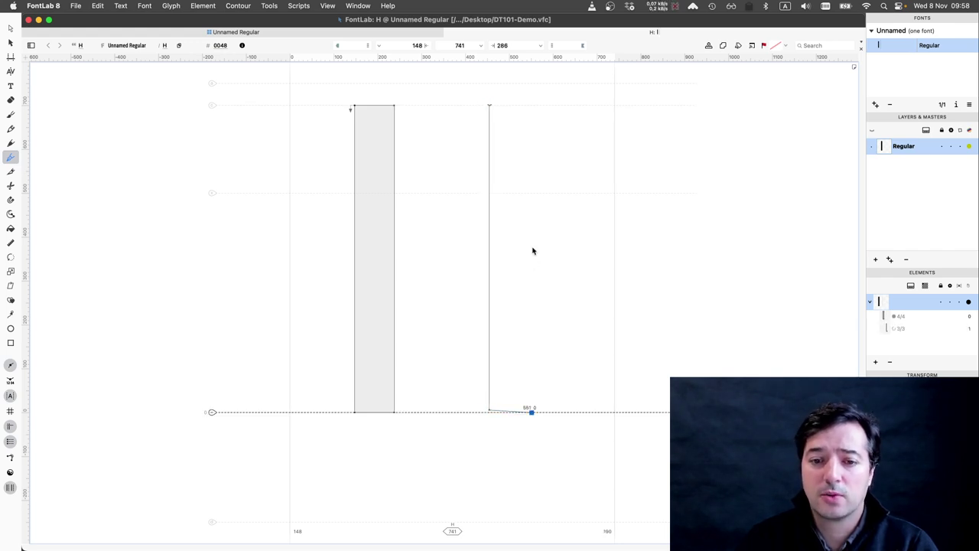
pyautogui.click(519, 107)
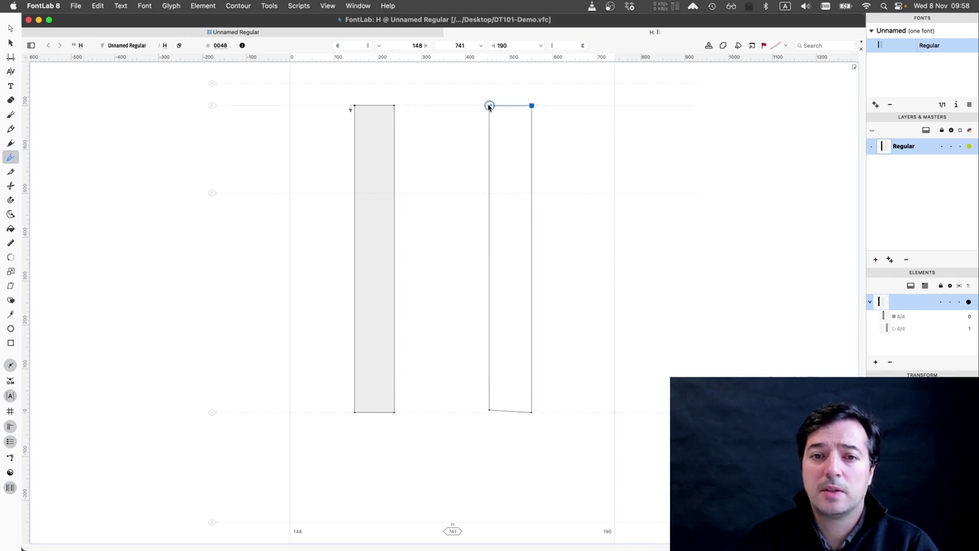
pyautogui.click(490, 107)
pyautogui.press('a')
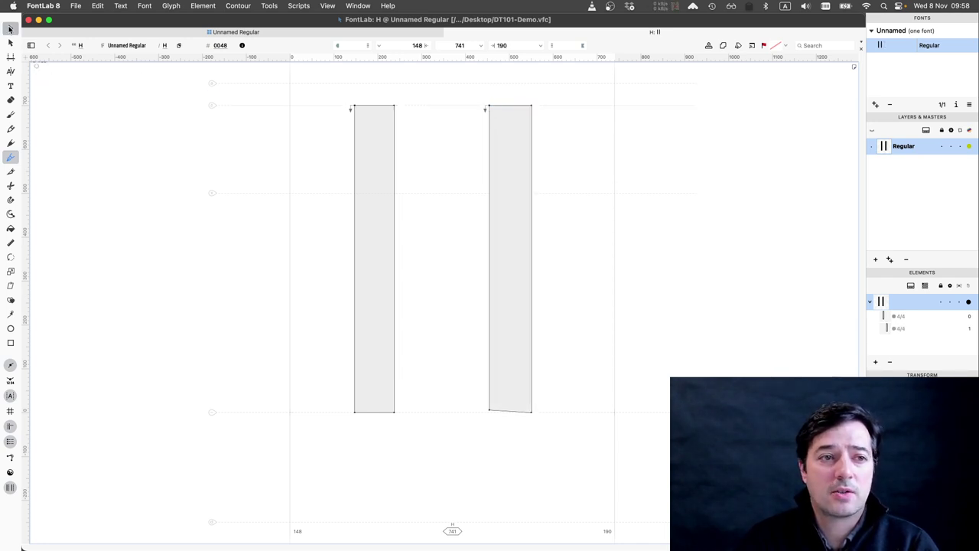
# - Level the right stem's bottom edge and set its Y position to 0
pyautogui.moveTo(476, 391); pyautogui.dragTo(559, 437)
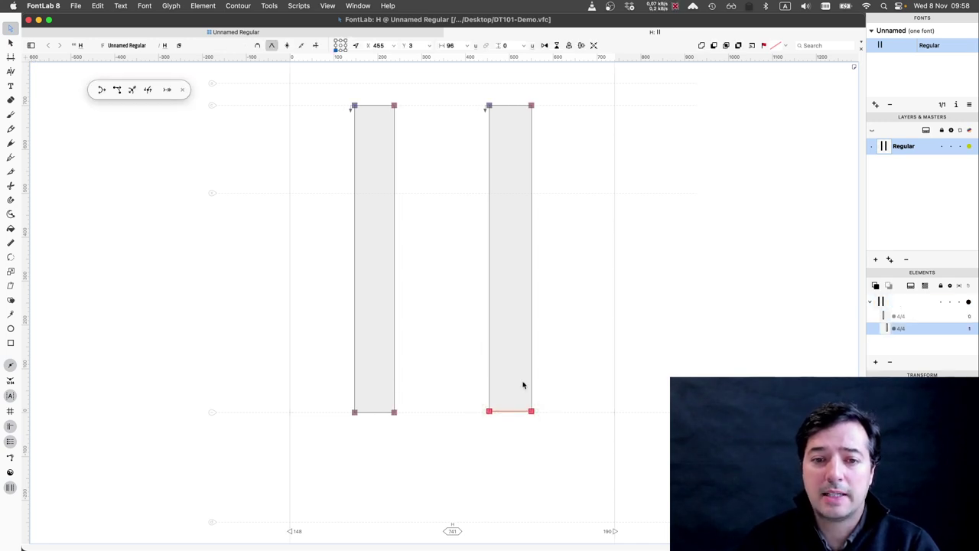
pyautogui.click(407, 46)
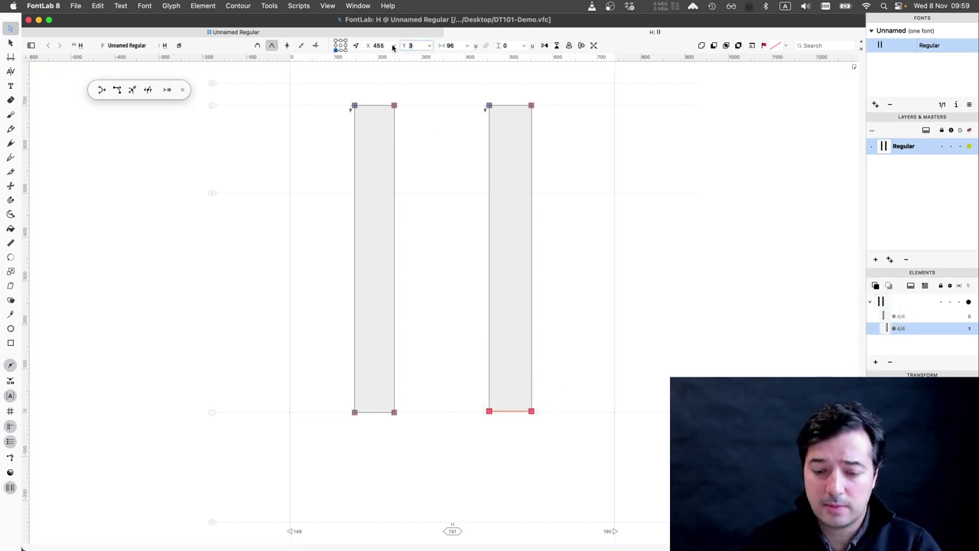
pyautogui.write('0')
pyautogui.press('Return')
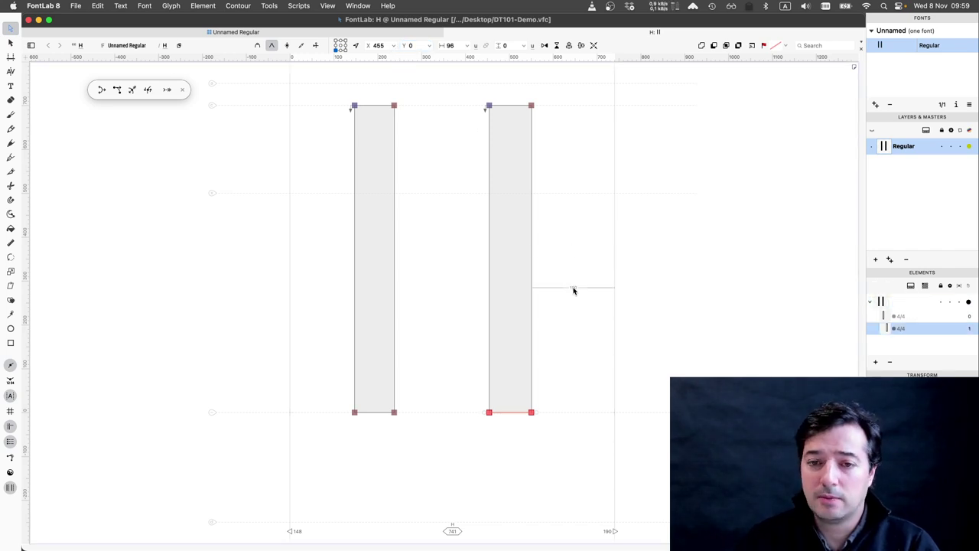
# - Undo the Y position change and the levelling of the right stem's bottom edge
pyautogui.press('super+shift+a')
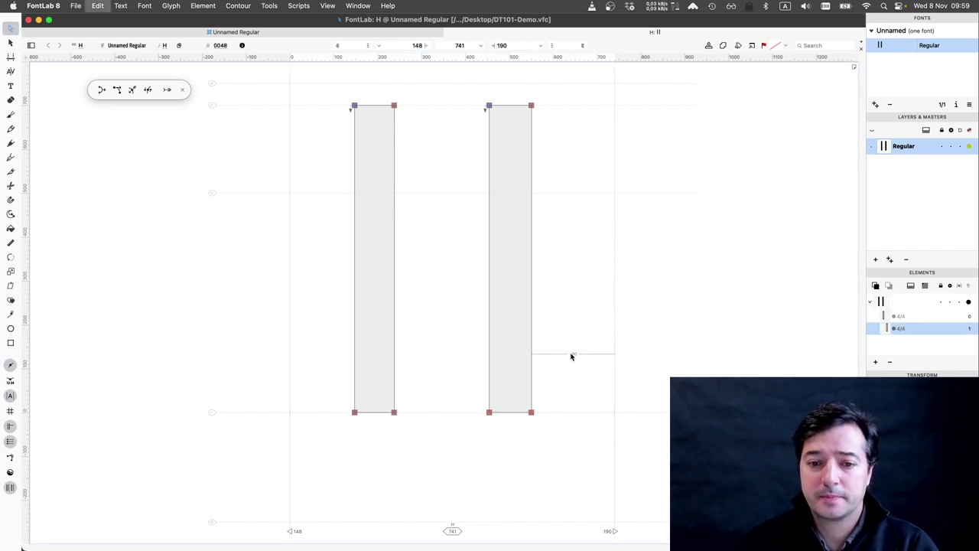
pyautogui.press('super+z')
pyautogui.press('super+z')
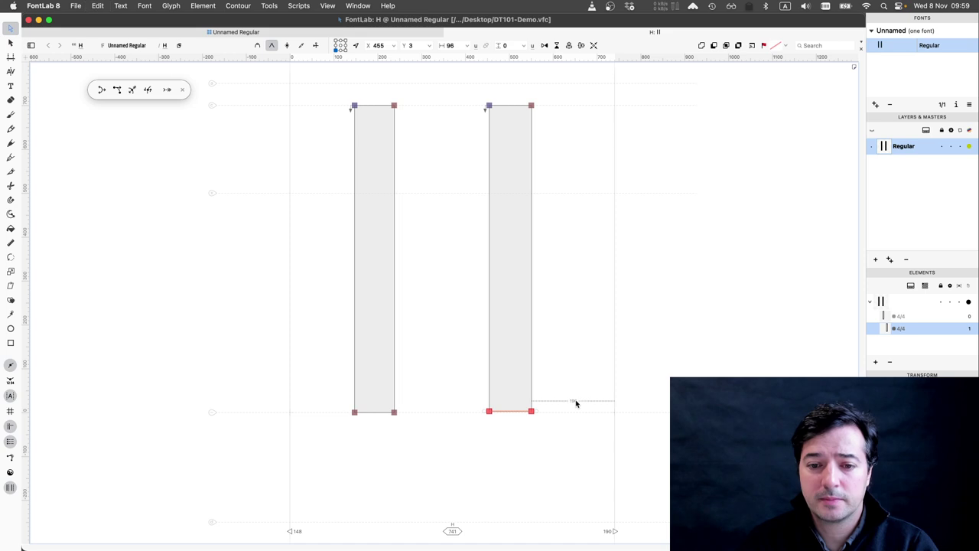
pyautogui.press('super+z')
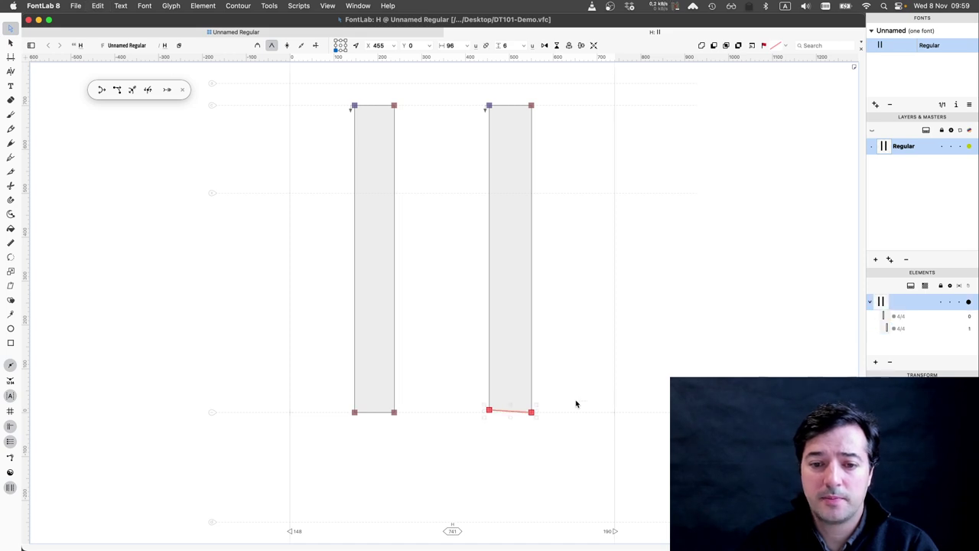
# - Align the right stem's two bottom nodes to the lower-right node so the edge lies level at Y 0
pyautogui.press('super+shift+a')
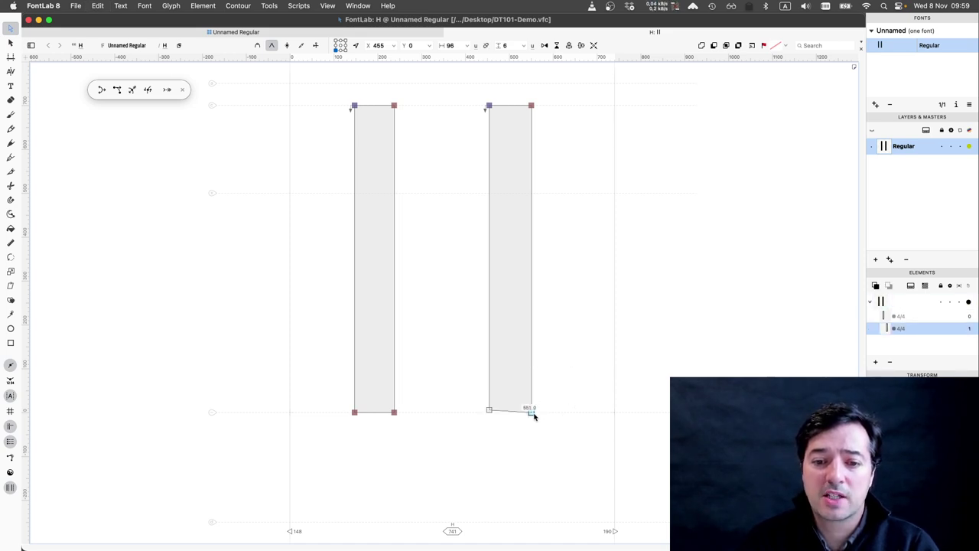
pyautogui.click(532, 413)
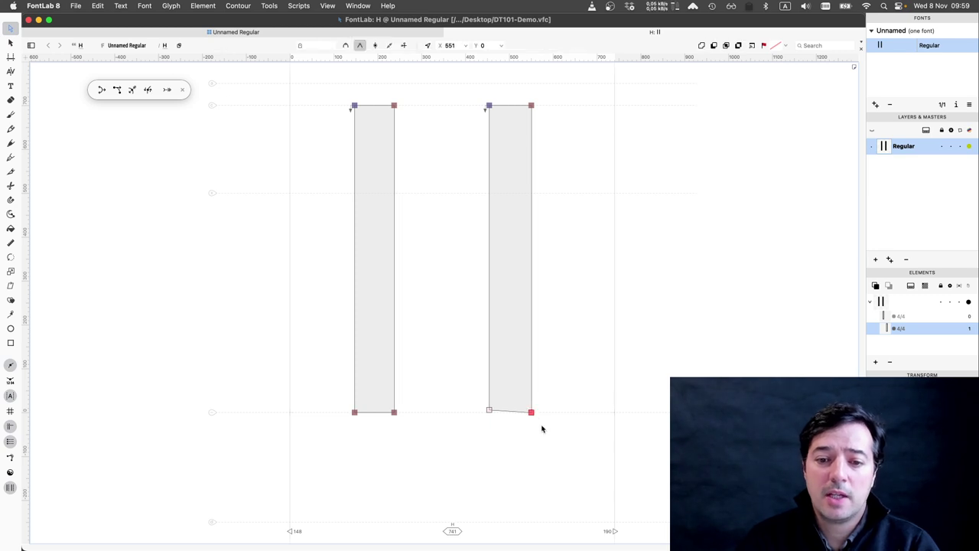
pyautogui.moveTo(540, 422); pyautogui.dragTo(481, 396)
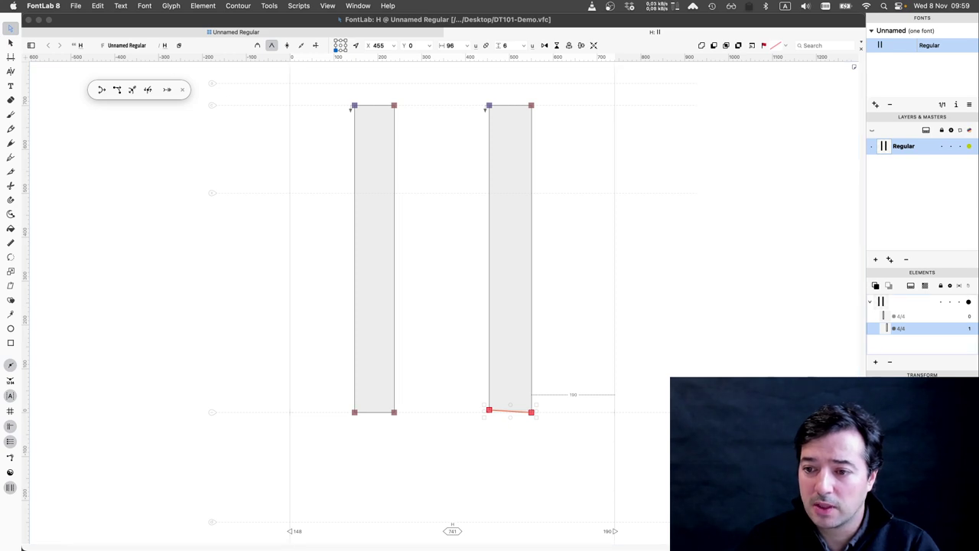
pyautogui.press('super+z')
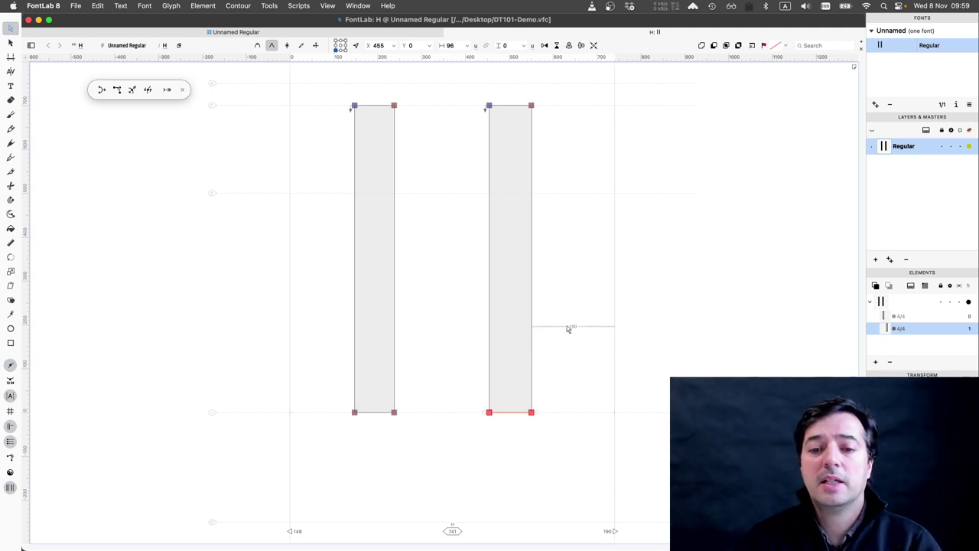
pyautogui.click(494, 128)
pyautogui.click(483, 105)
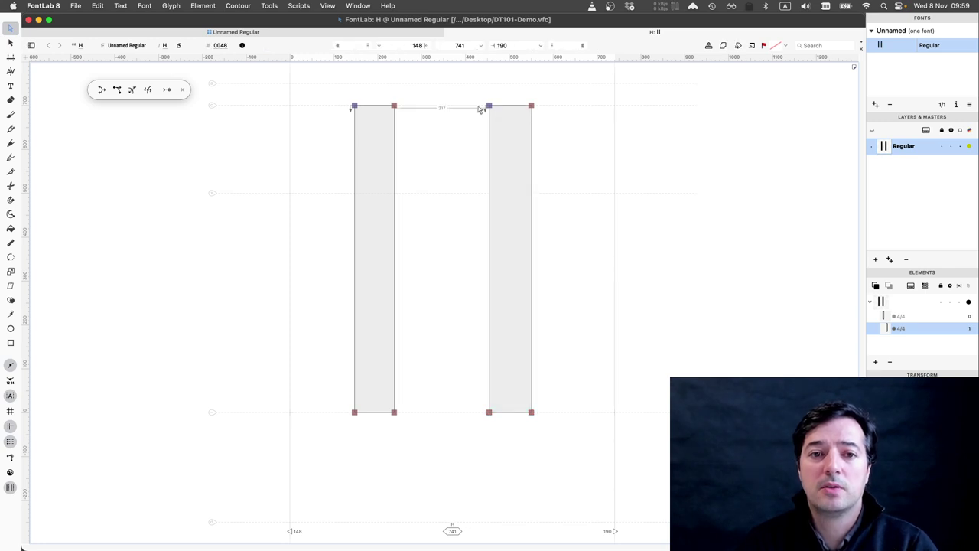
# - Set the right stem's width to 90 units, scaling from the middle of its right edge at X 551
pyautogui.moveTo(475, 95); pyautogui.dragTo(556, 429)
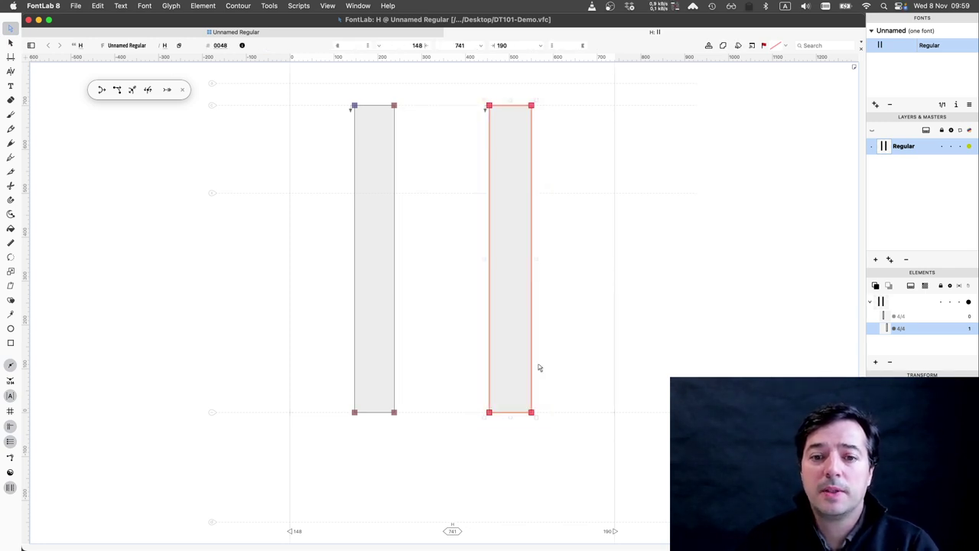
pyautogui.click(524, 284)
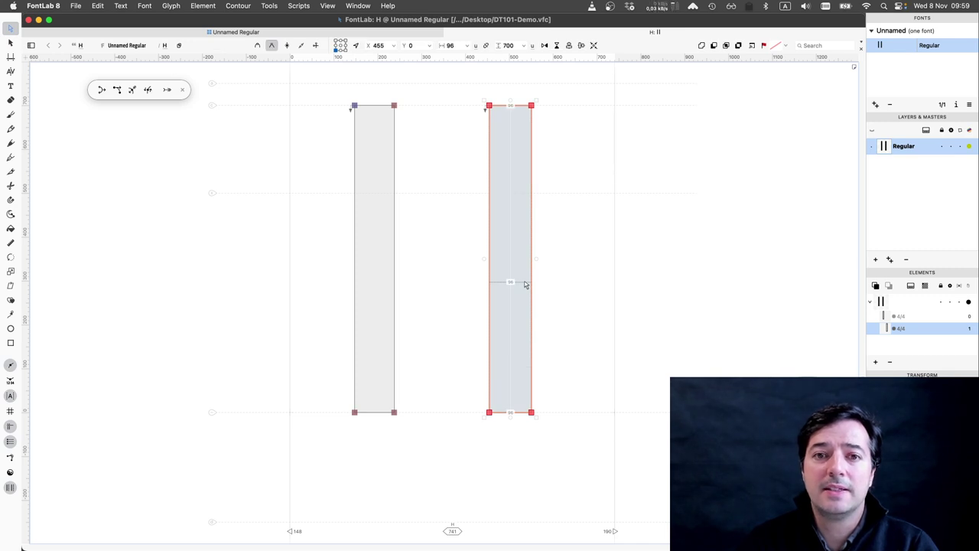
pyautogui.click(457, 46)
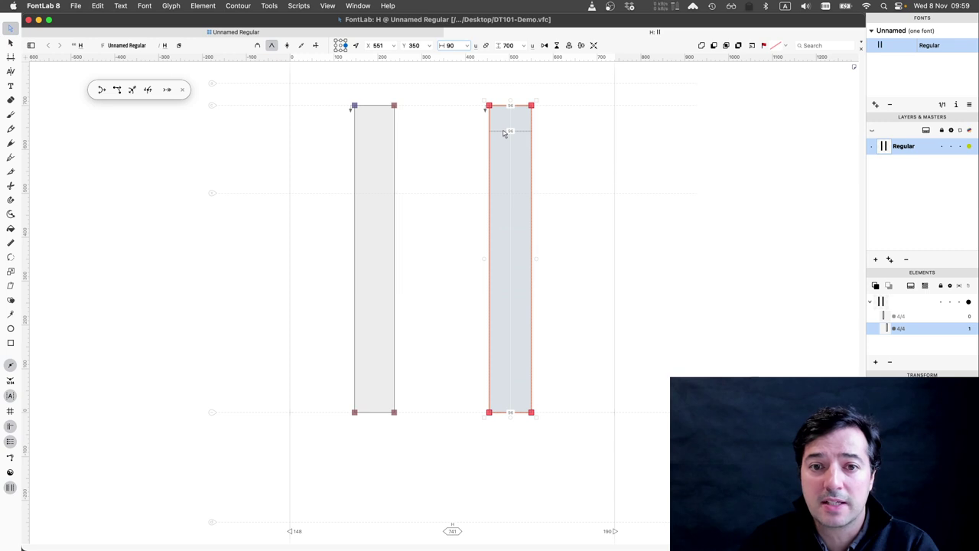
pyautogui.press('Return')
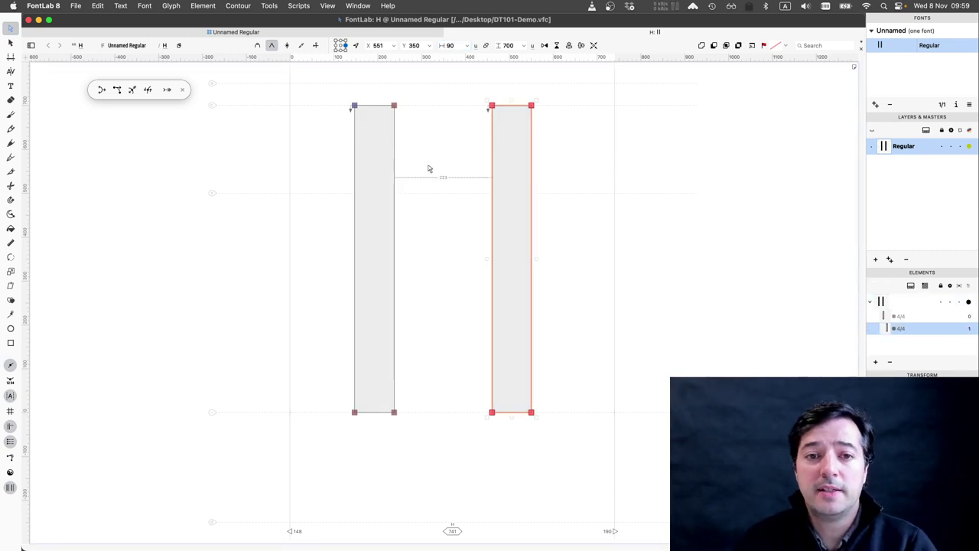
# - Move the left stem 70 units to the left, giving the H a left sidebearing of 78
pyautogui.moveTo(344, 97); pyautogui.dragTo(433, 437)
pyautogui.hotkey('shift', 'Left')
pyautogui.hotkey('shift', 'Left')
pyautogui.hotkey('shift', 'Left')
pyautogui.hotkey('shift', 'Left')
pyautogui.hotkey('shift', 'Left')
pyautogui.hotkey('shift', 'Left')
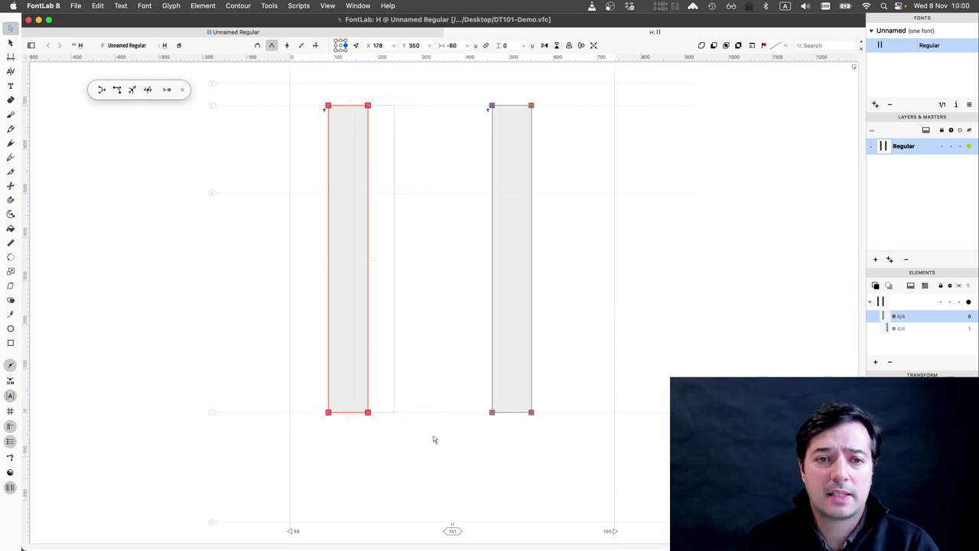
pyautogui.hotkey('shift', 'Left')
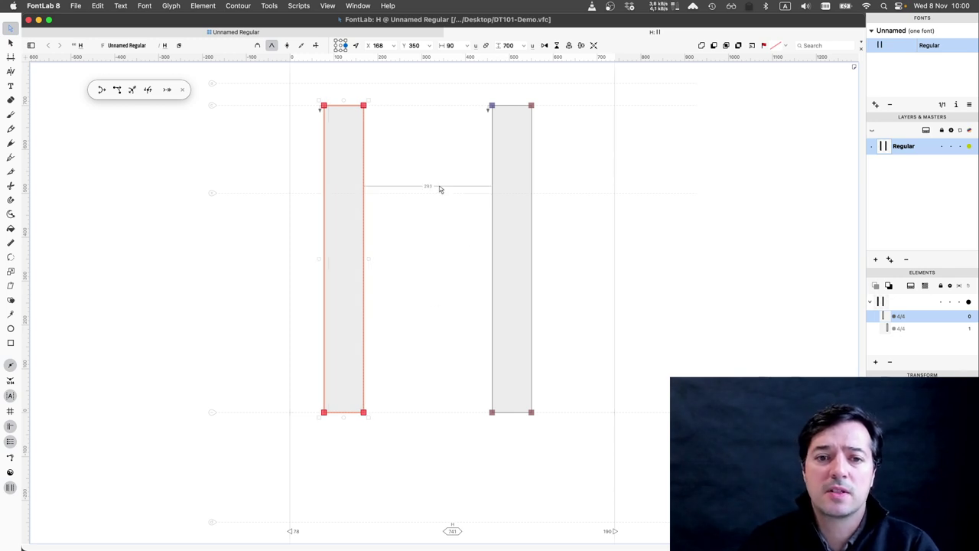
pyautogui.click(439, 187)
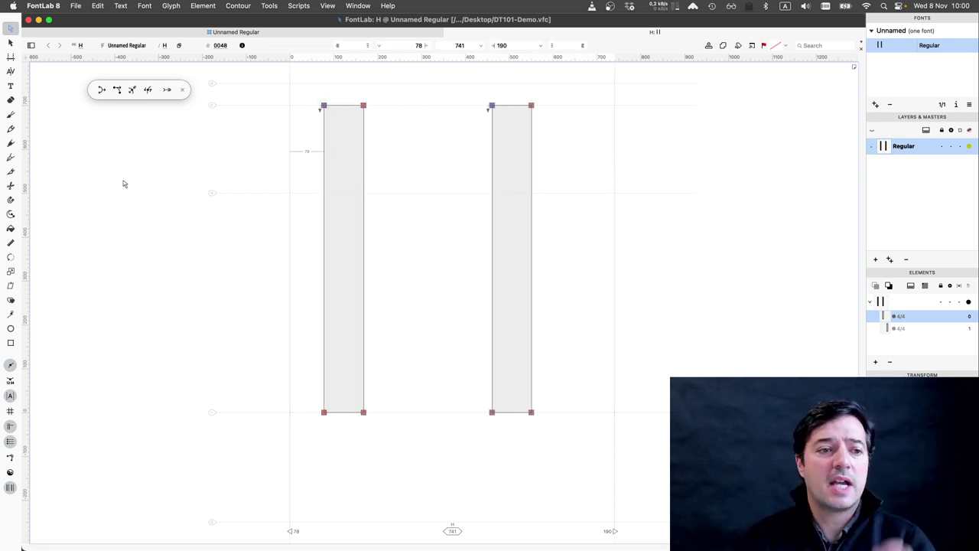
# - Draw a rectangular crossbar about 362 units wide and 68 units high, overlapping both stems of the H
pyautogui.click(10, 343)
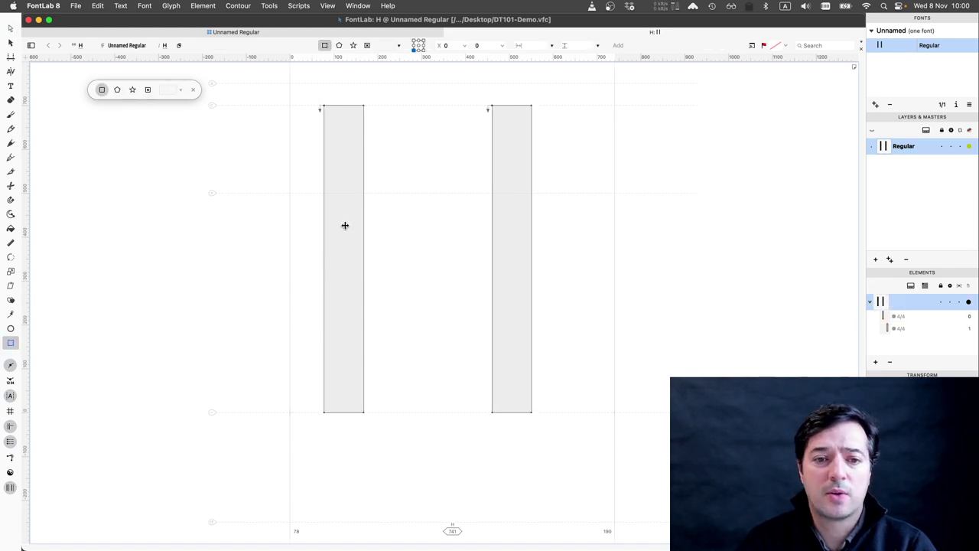
pyautogui.moveTo(350, 229); pyautogui.dragTo(510, 257)
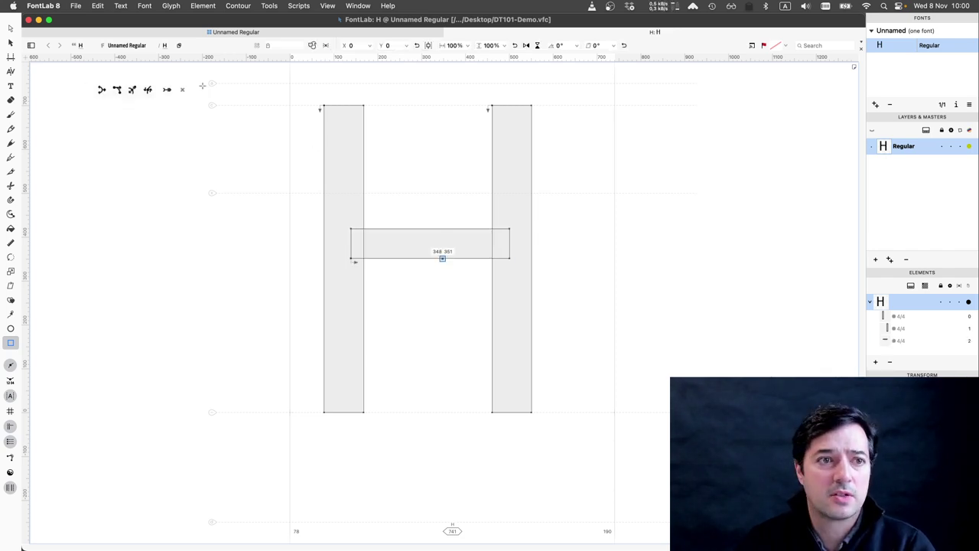
pyautogui.click(11, 29)
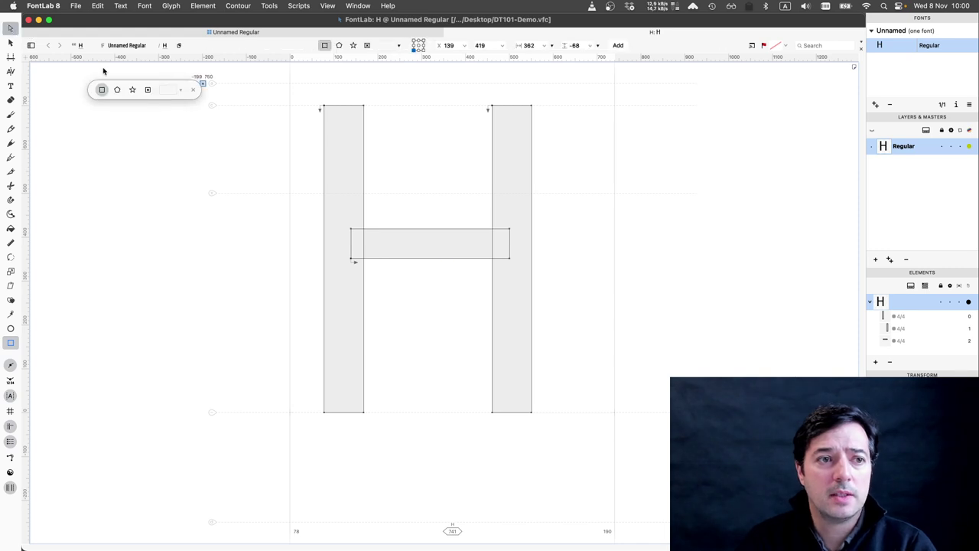
pyautogui.press('a')
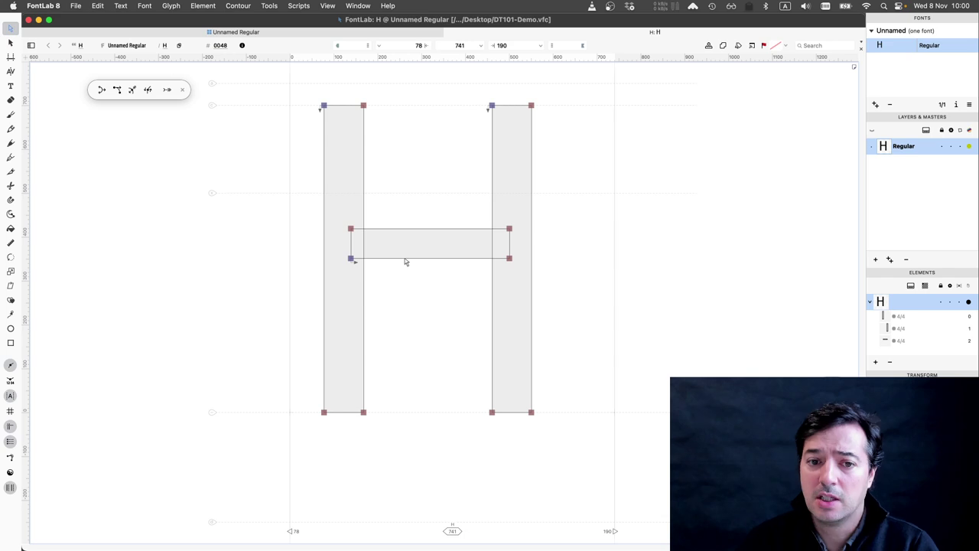
# - Select the whole crossbar contour and set its height to 75 units
pyautogui.click(405, 260)
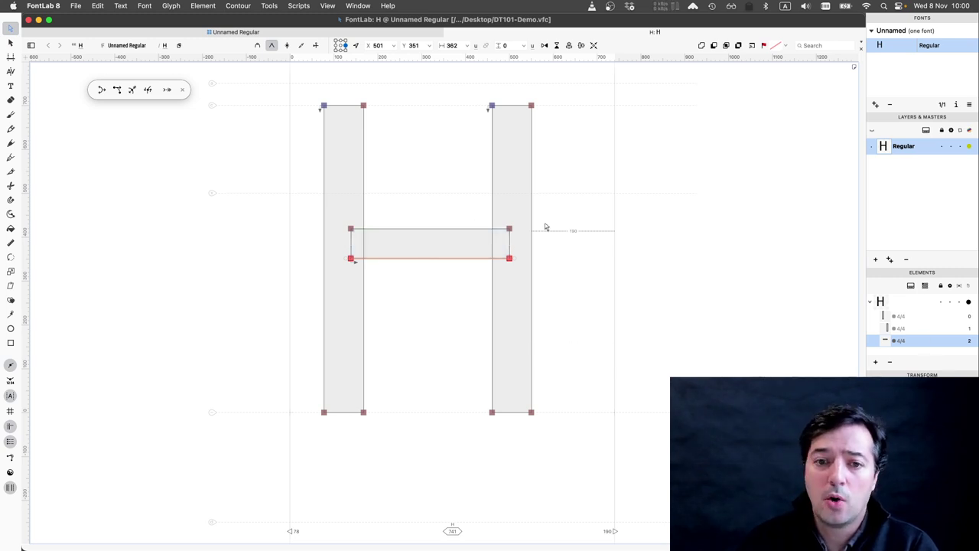
pyautogui.click(450, 229)
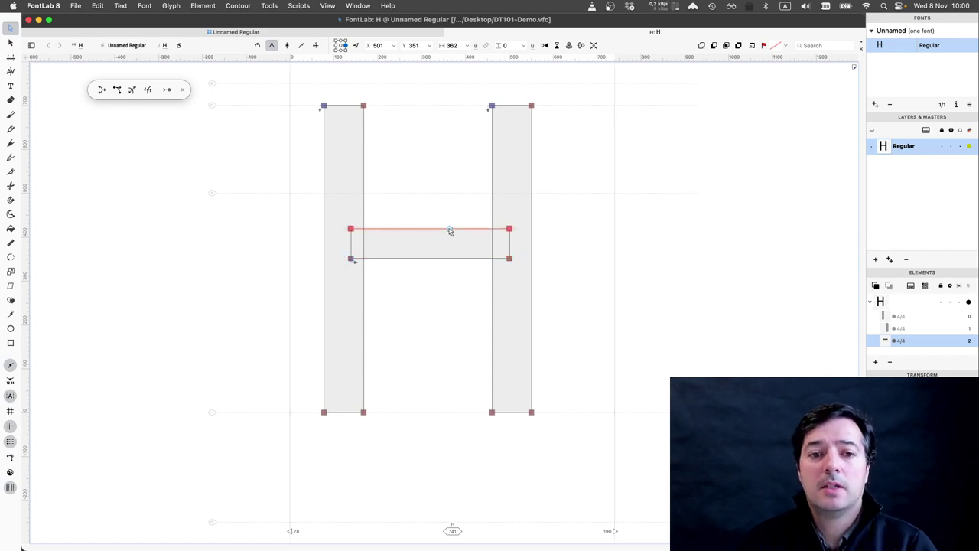
pyautogui.doubleClick(450, 229)
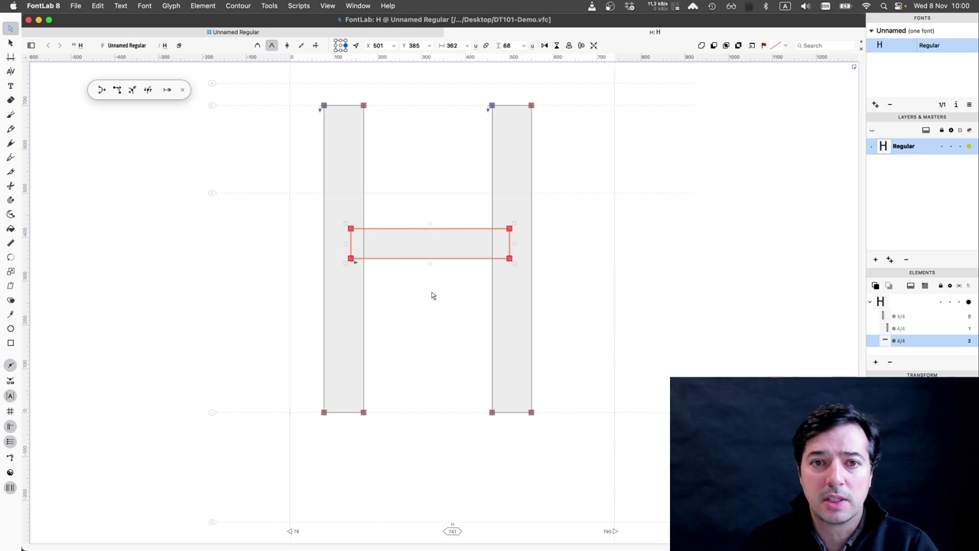
pyautogui.click(491, 45)
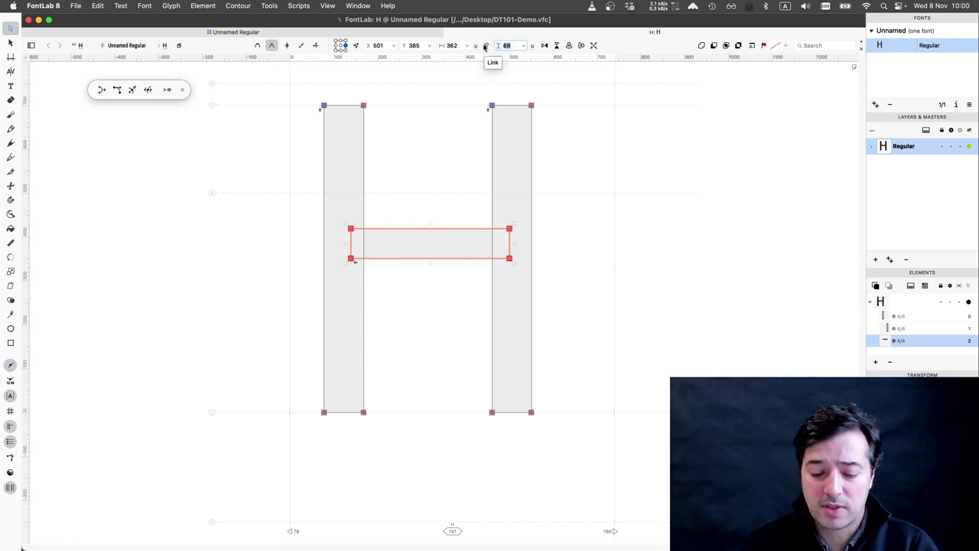
pyautogui.write('75')
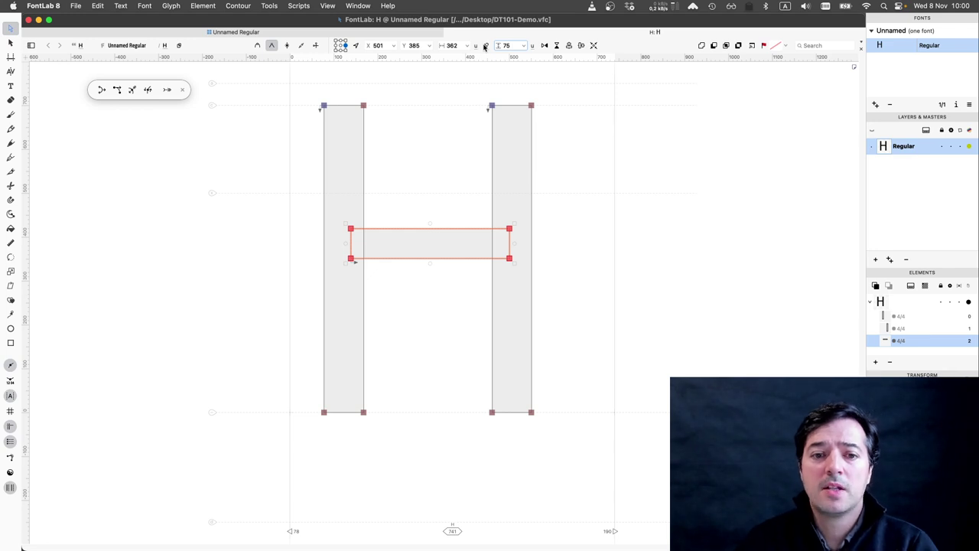
pyautogui.press('Return')
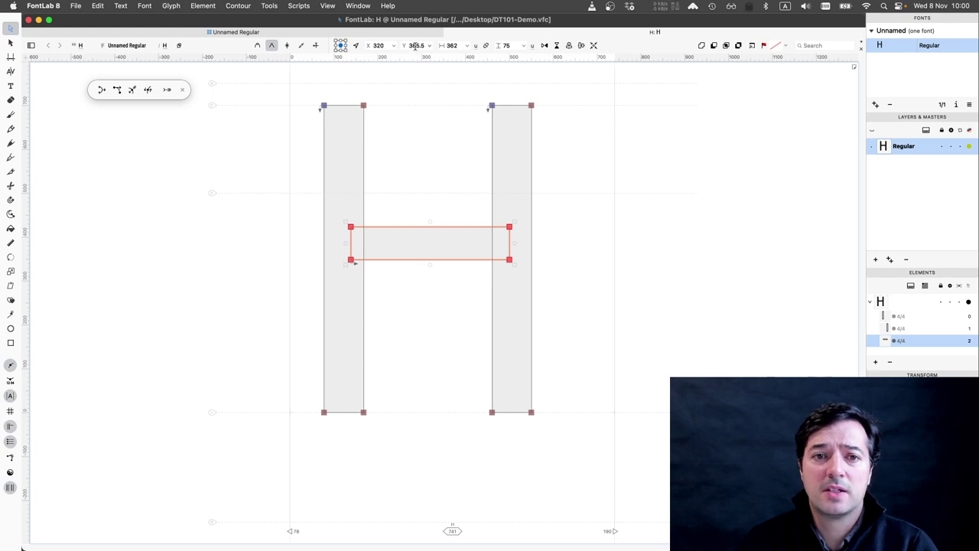
# - Centre the crossbar vertically between the baseline and cap height by setting its middle Y position to 700/2
pyautogui.doubleClick(415, 45)
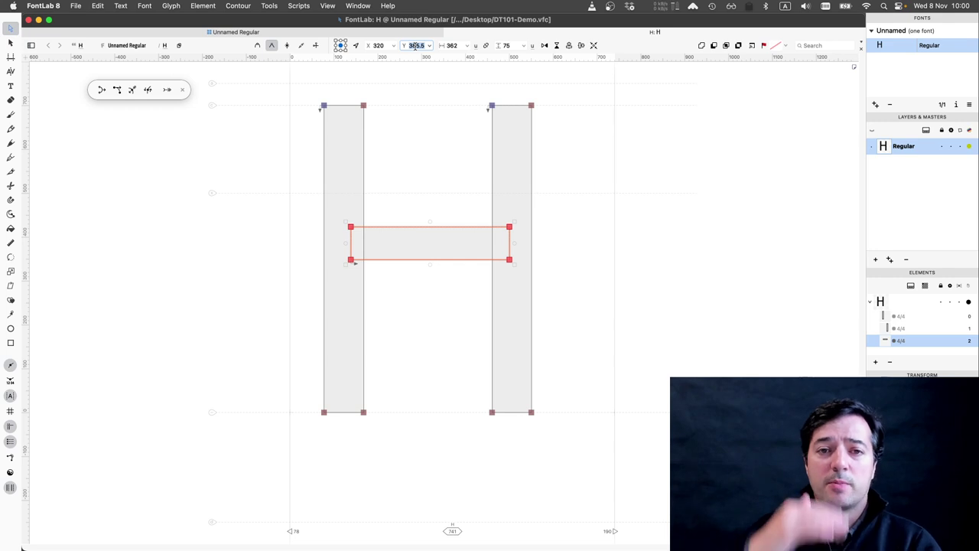
pyautogui.write('700')
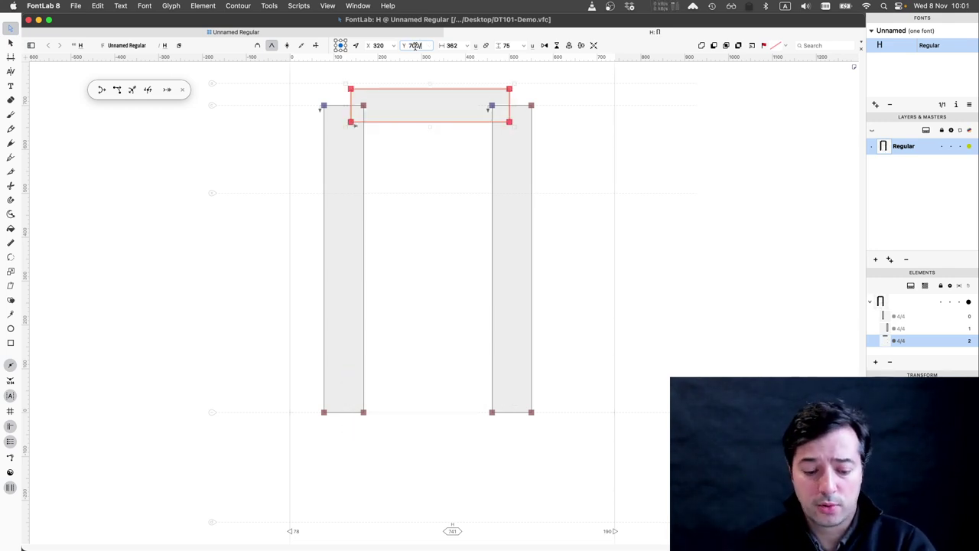
pyautogui.write('/2')
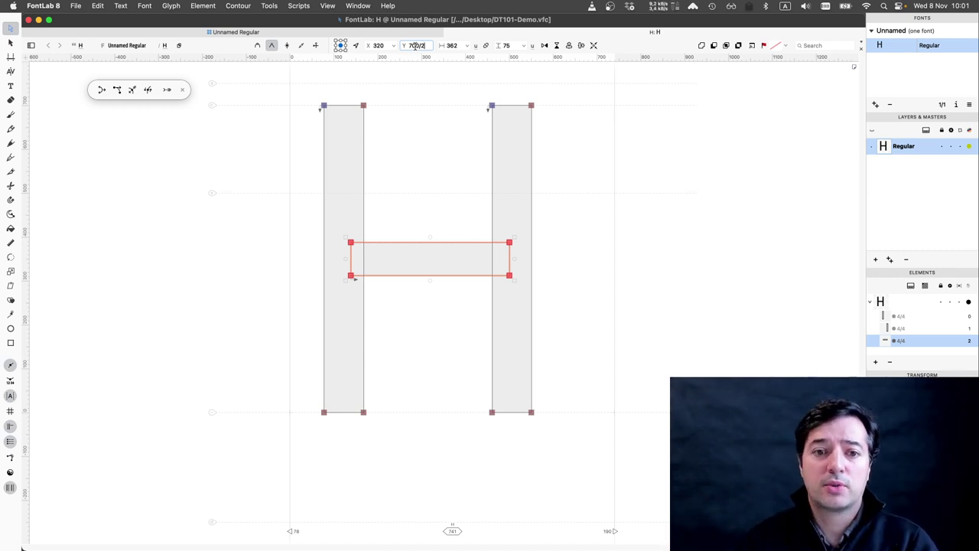
pyautogui.press('Return')
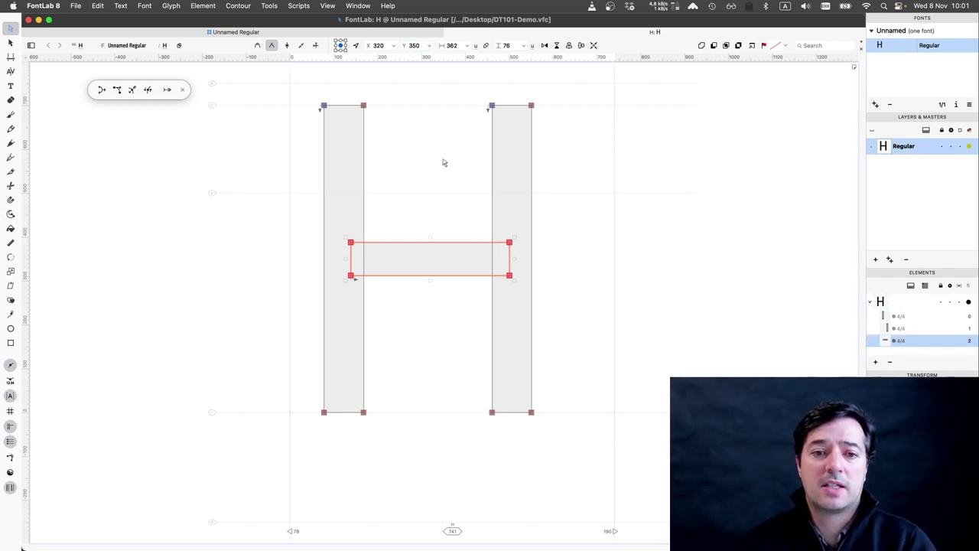
# - Nudge the crossbar up 20 units to Y 370 and preview the H as a solid black letter
pyautogui.hotkey('shift', 'Up')
pyautogui.hotkey('shift', 'Up')
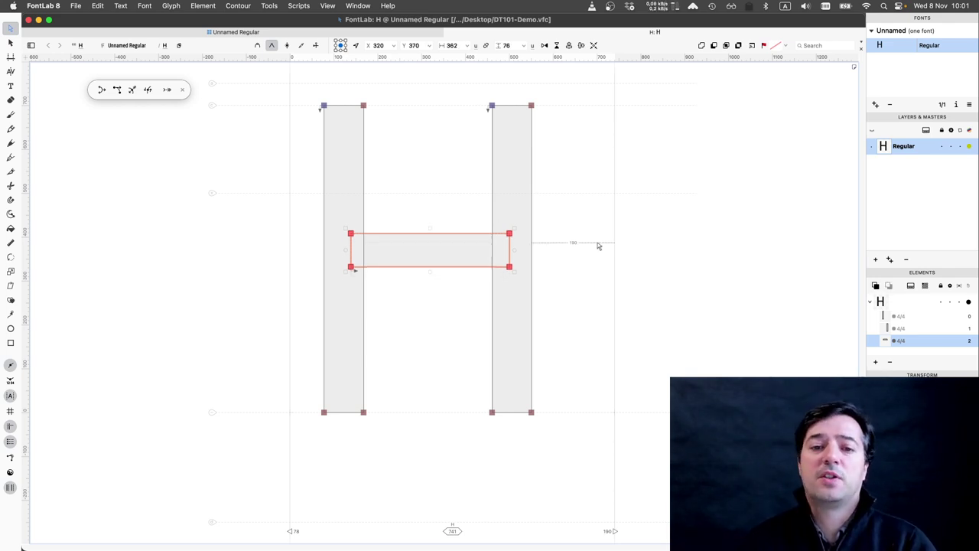
pyautogui.press('space')
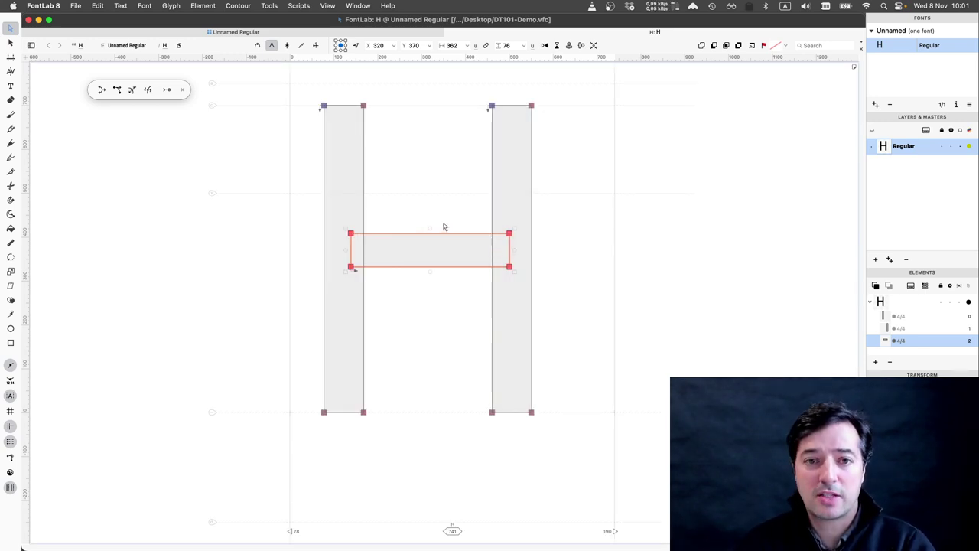
pyautogui.press('space')
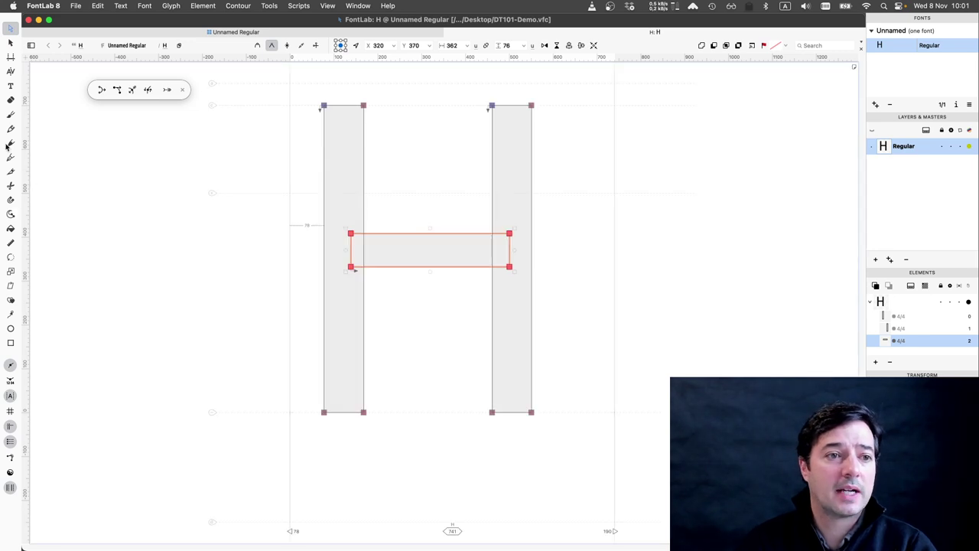
pyautogui.click(9, 88)
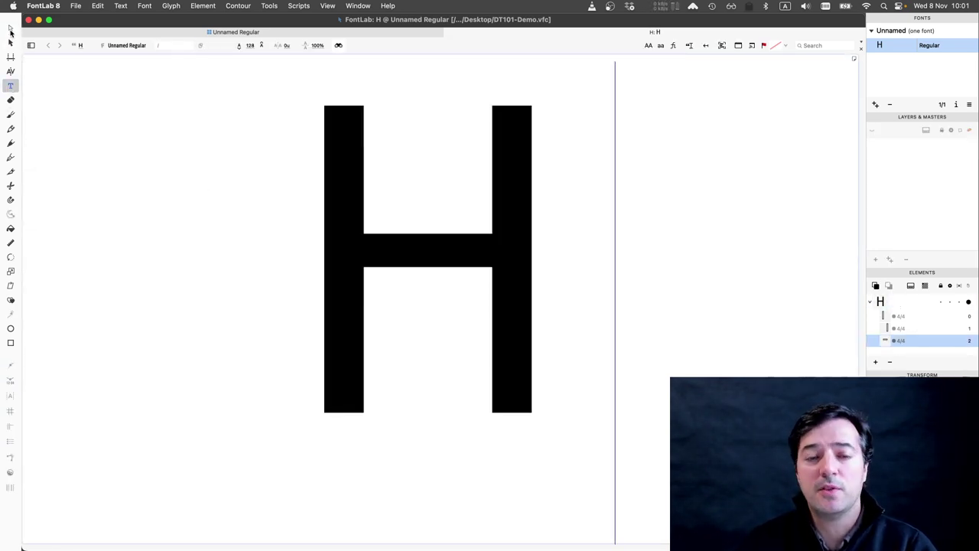
pyautogui.click(10, 30)
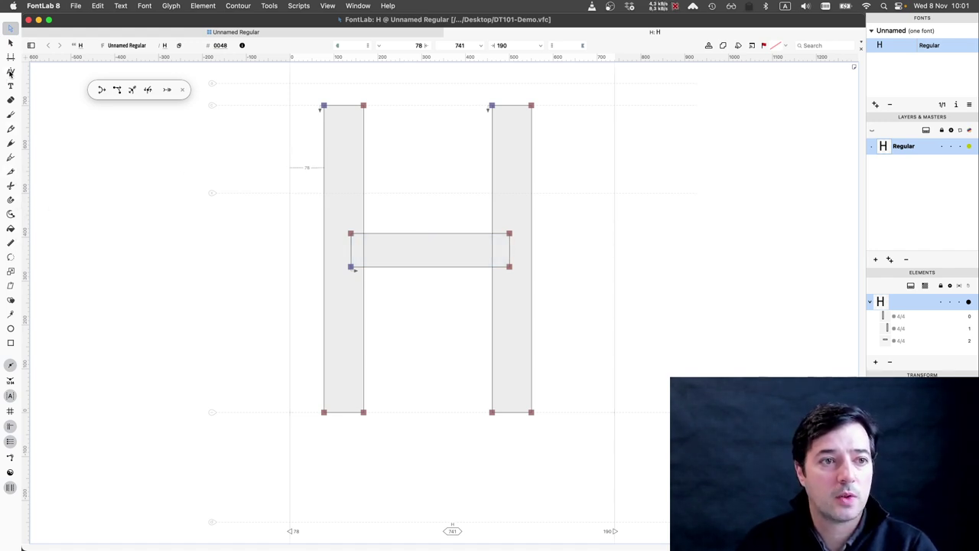
# - Draw a closed counterclockwise bar about 650 units tall from the baseline, between the two stems and across the crossbar
pyautogui.click(10, 158)
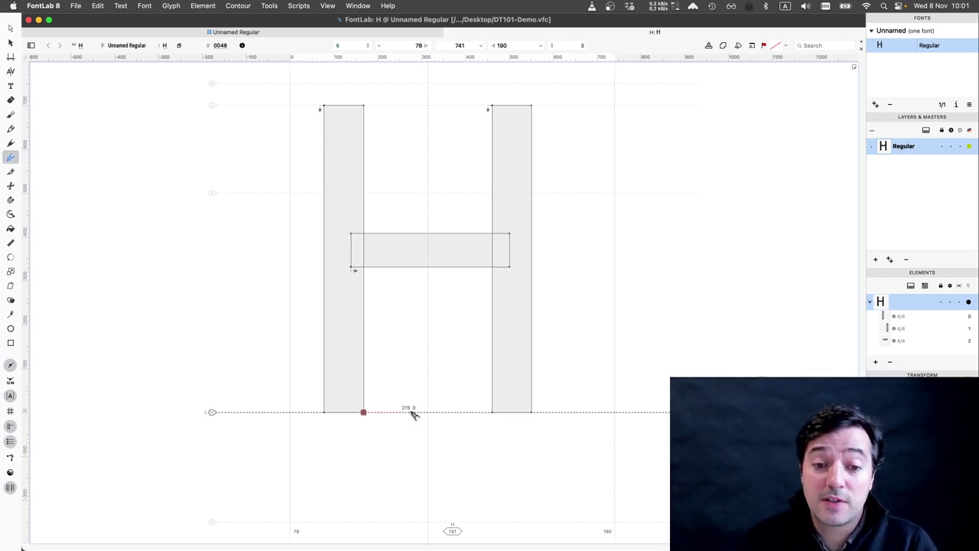
pyautogui.moveTo(412, 412); pyautogui.dragTo(450, 413)
pyautogui.moveTo(450, 413)
pyautogui.mouseDown()
pyautogui.moveTo(450, 126)
pyautogui.moveTo(411, 413)
pyautogui.mouseUp()
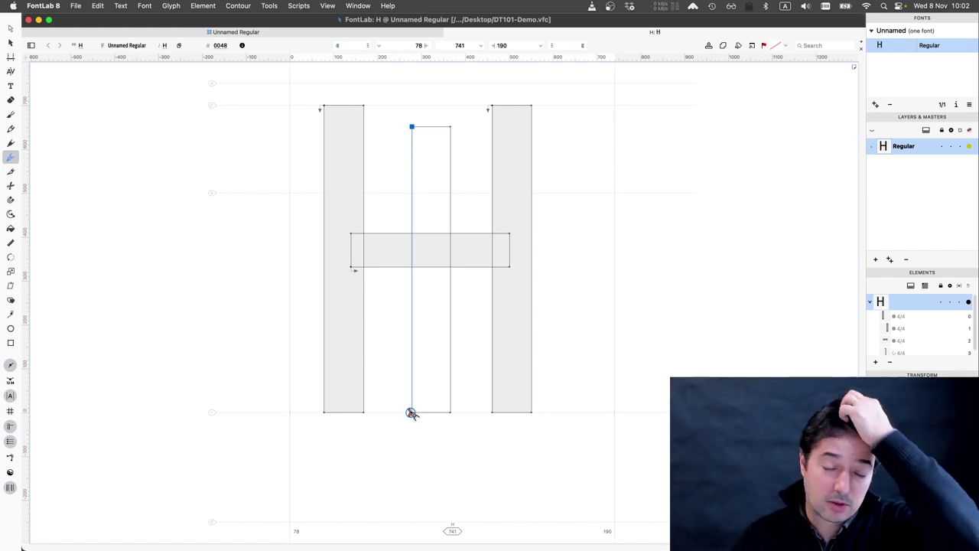
pyautogui.click(412, 413)
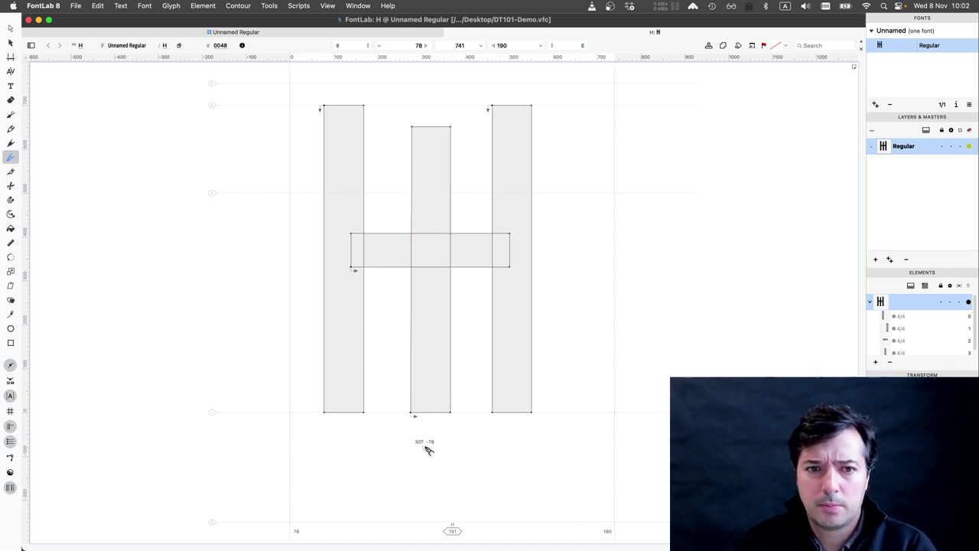
# - Undo the middle bar point by point, along with the crossbar's upward nudge
pyautogui.press('super+z')
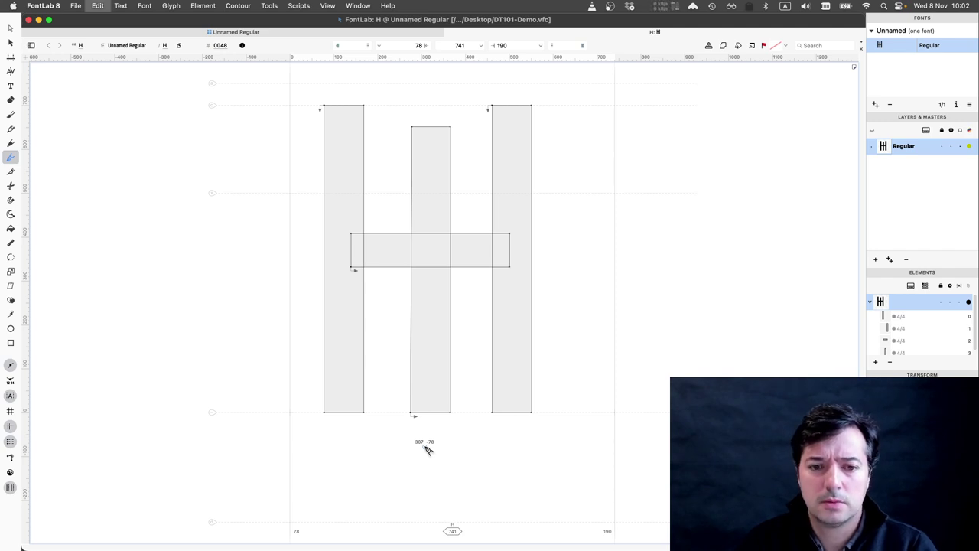
pyautogui.press('super+z')
pyautogui.press('super+z')
pyautogui.press('super+z')
pyautogui.press('super+z')
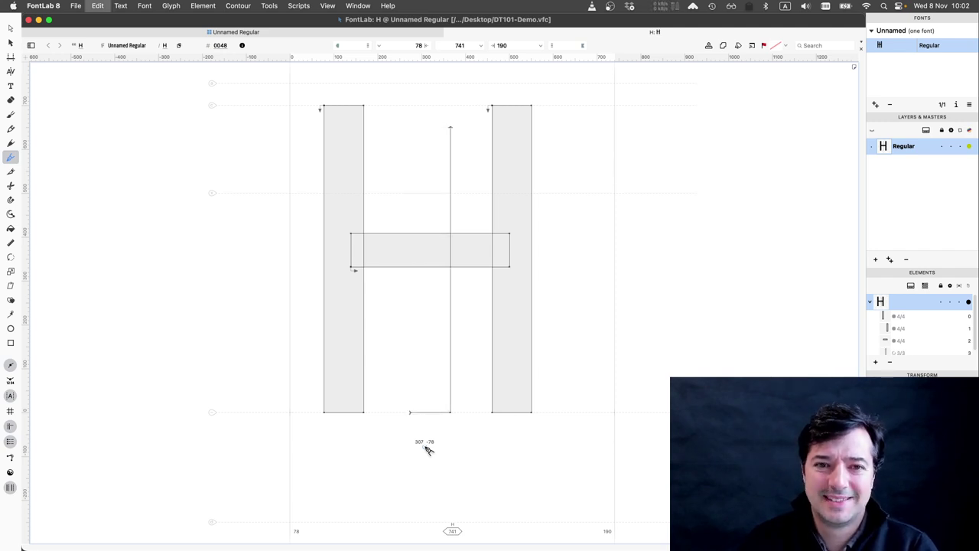
pyautogui.press('super+z')
pyautogui.press('super+z')
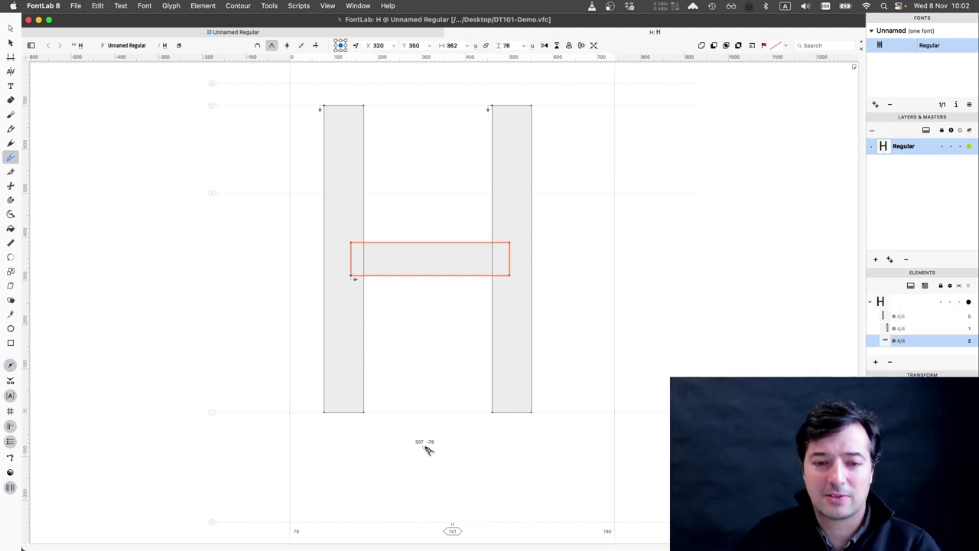
# - Draw a closed clockwise bar about 87 units wide between the stems, from the baseline up to 500, crossing the crossbar
pyautogui.click(404, 412)
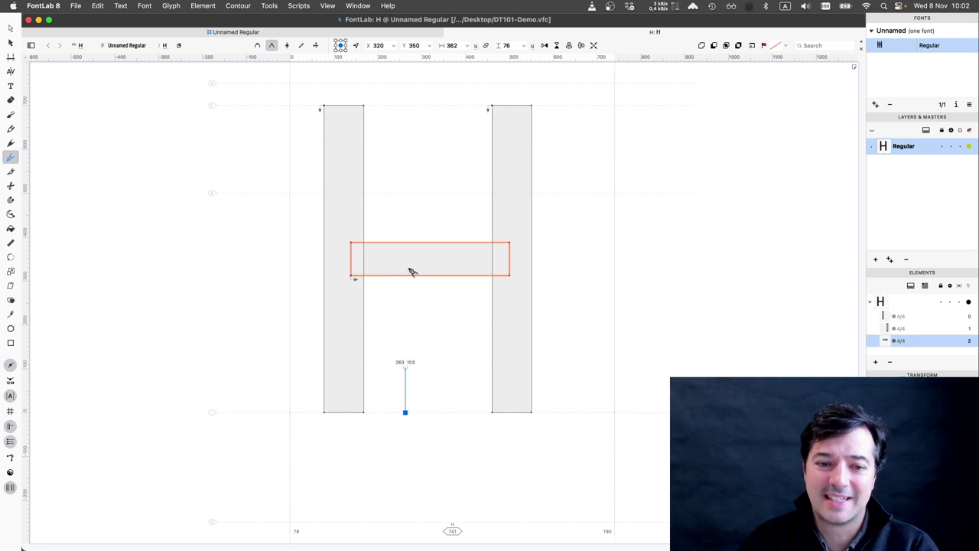
pyautogui.click(405, 193)
pyautogui.click(444, 192)
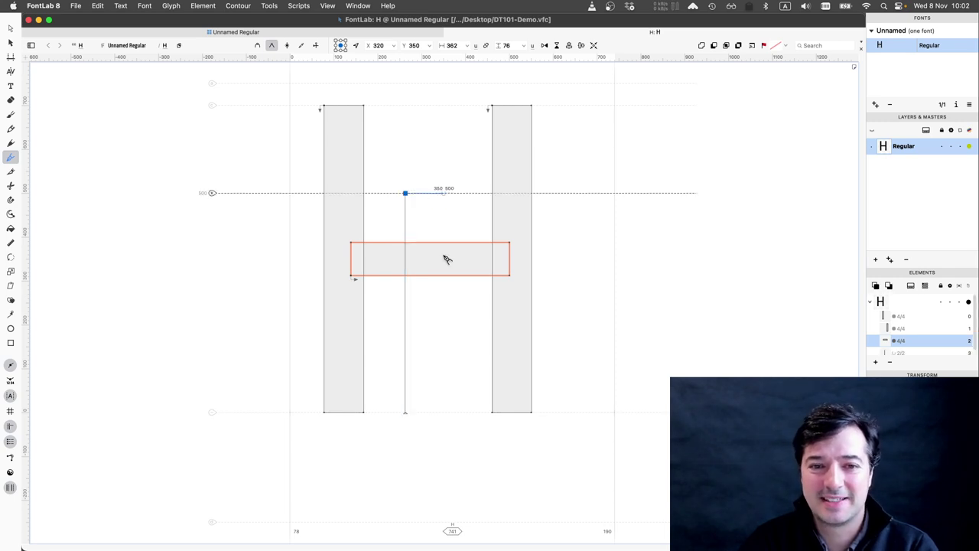
pyautogui.click(444, 412)
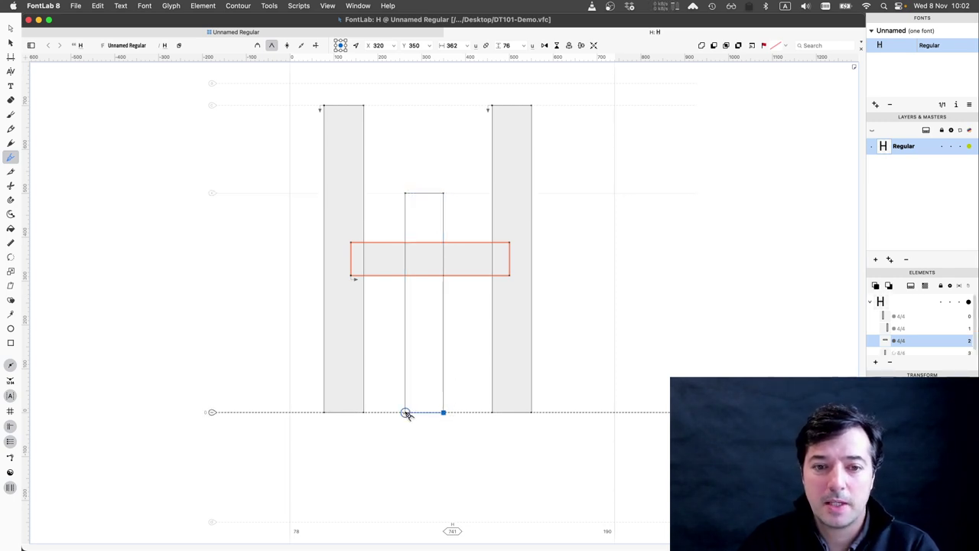
pyautogui.click(405, 412)
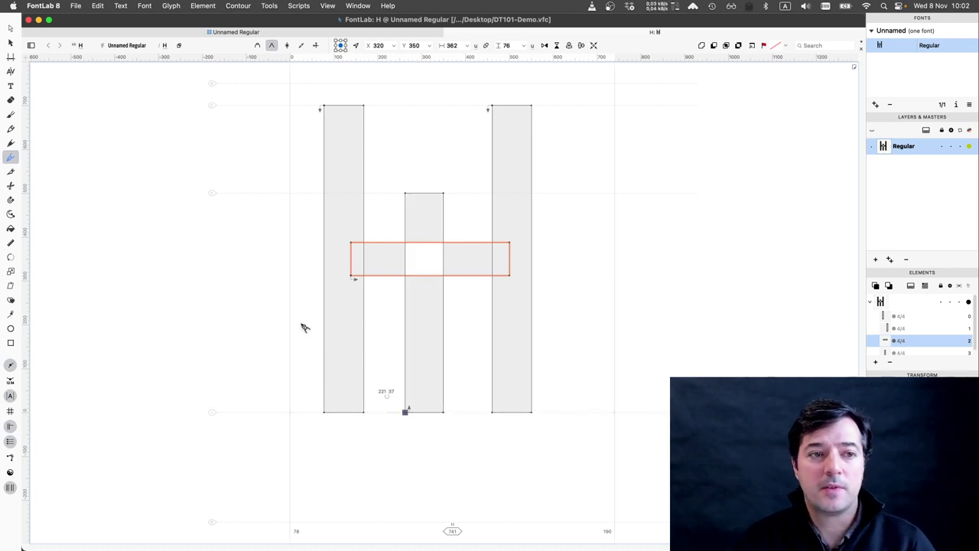
# - Examine the start nodes and contour directions of the left stem and the middle bar, selecting the middle bar's contour
pyautogui.press('a')
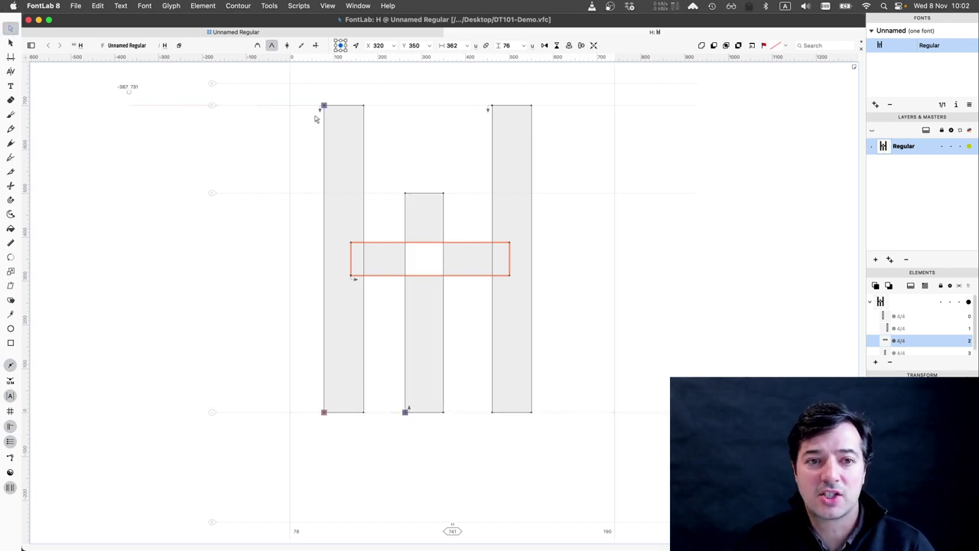
pyautogui.click(324, 105)
pyautogui.click(326, 114)
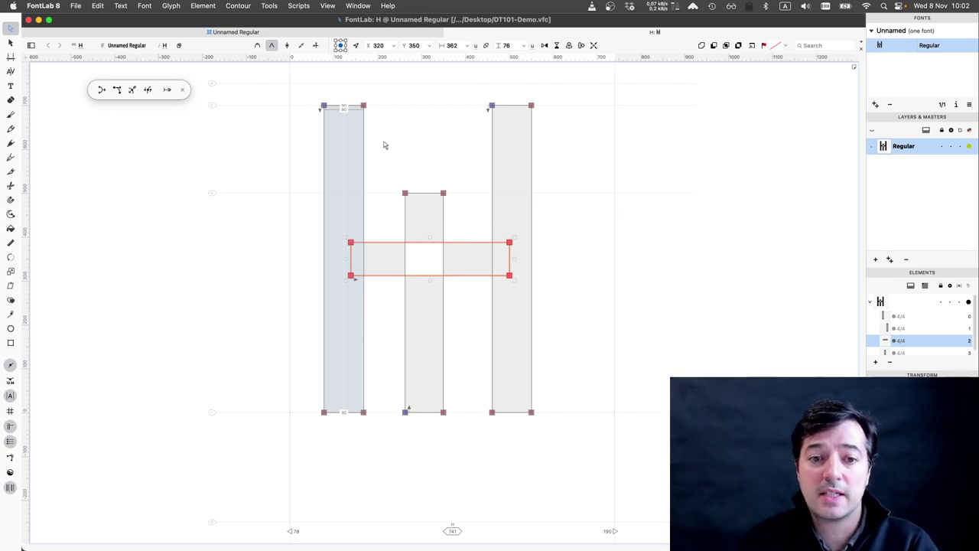
pyautogui.click(421, 197)
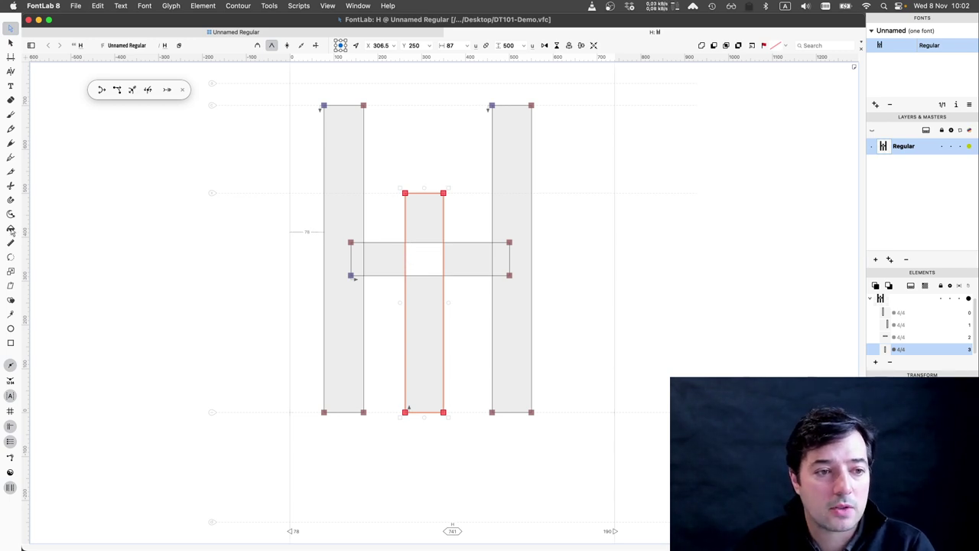
# - Use the Fill tool to fill the white overlap on the crossbar and empty the middle bar's part above the crossbar
pyautogui.click(421, 261)
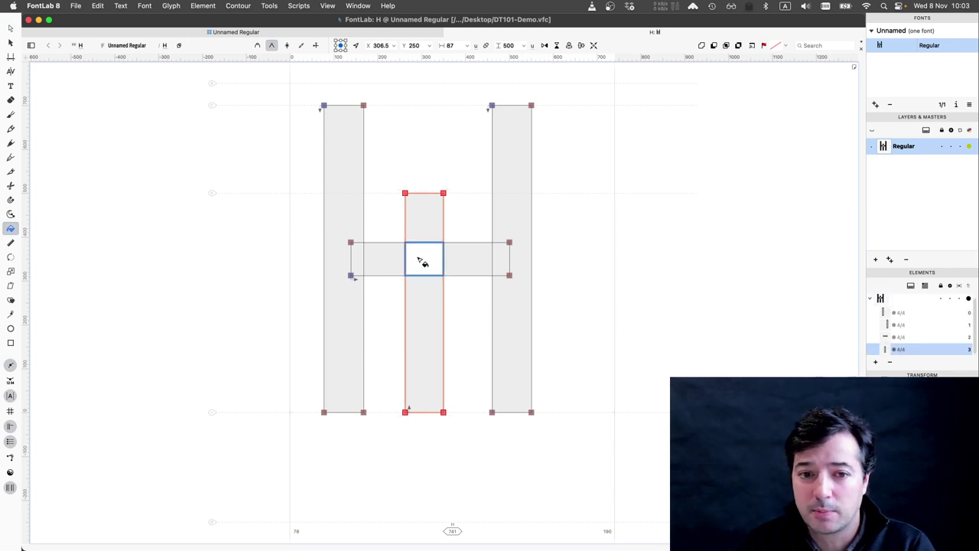
pyautogui.click(422, 261)
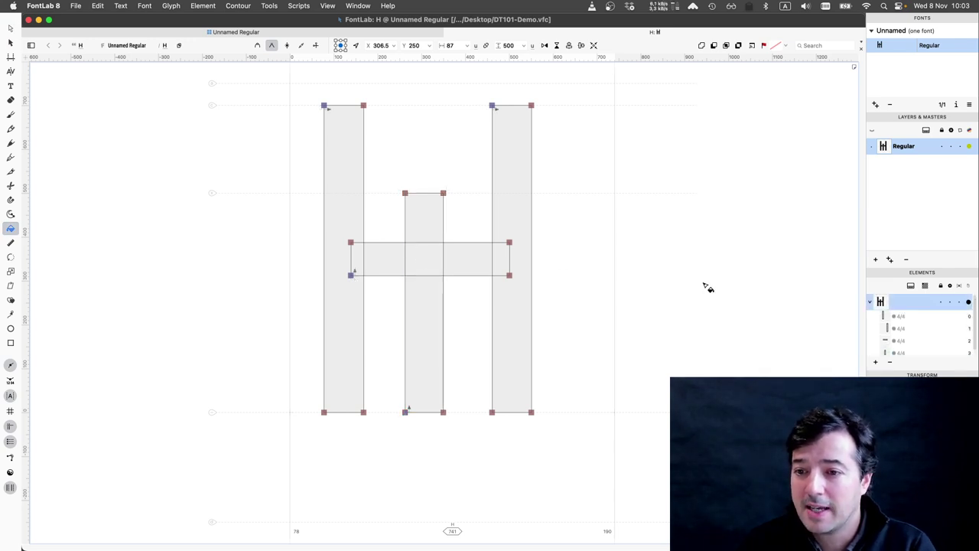
pyautogui.click(422, 219)
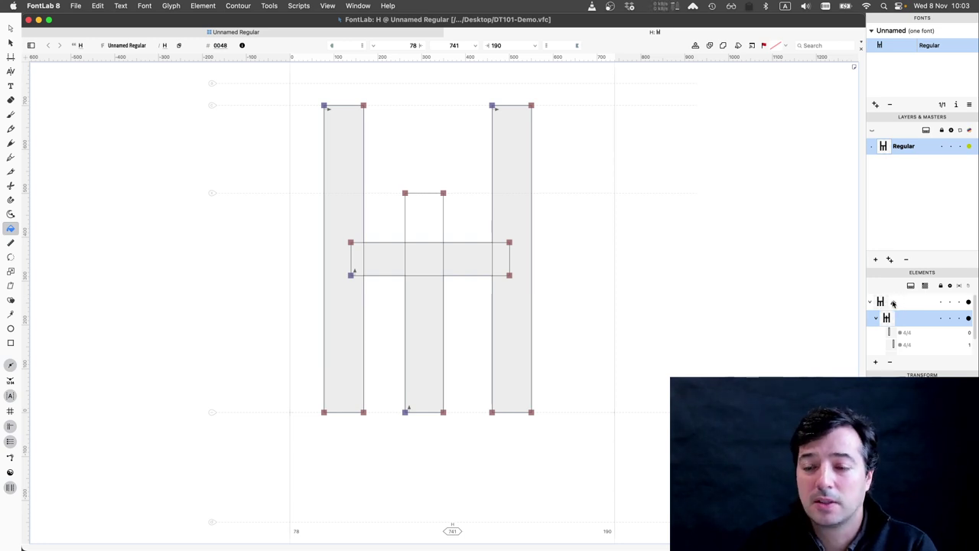
# - Undo the Fill tool changes to the crossbar overlap and the middle bar
pyautogui.press('super+c')
pyautogui.press('super+v')
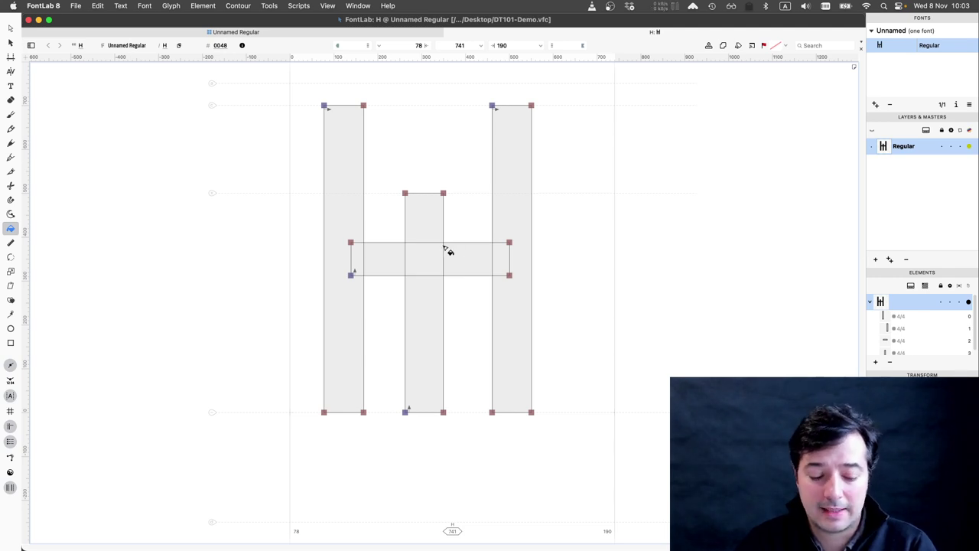
pyautogui.press('super+v')
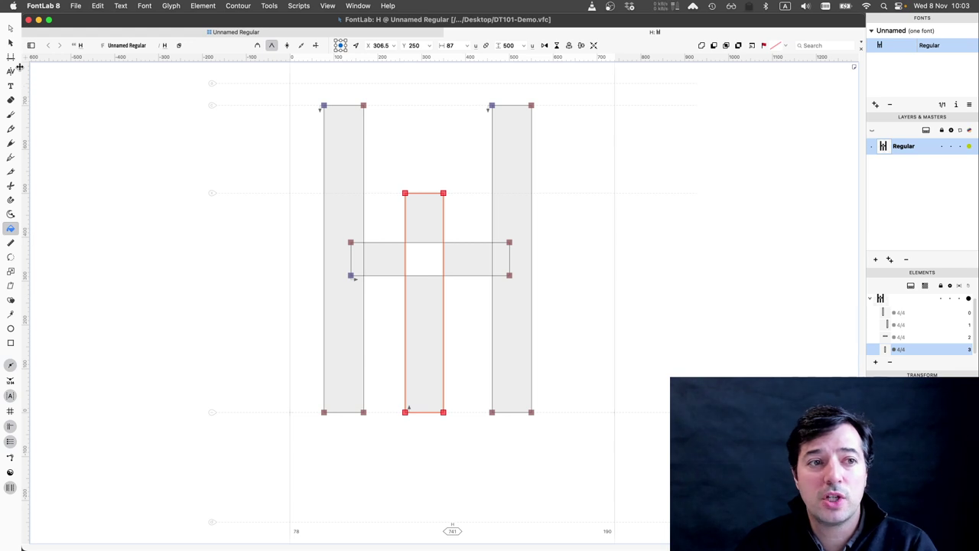
# - Select the middle bar's whole contour and reverse its direction to counter-clockwise, matching the stems and crossbar
pyautogui.click(11, 28)
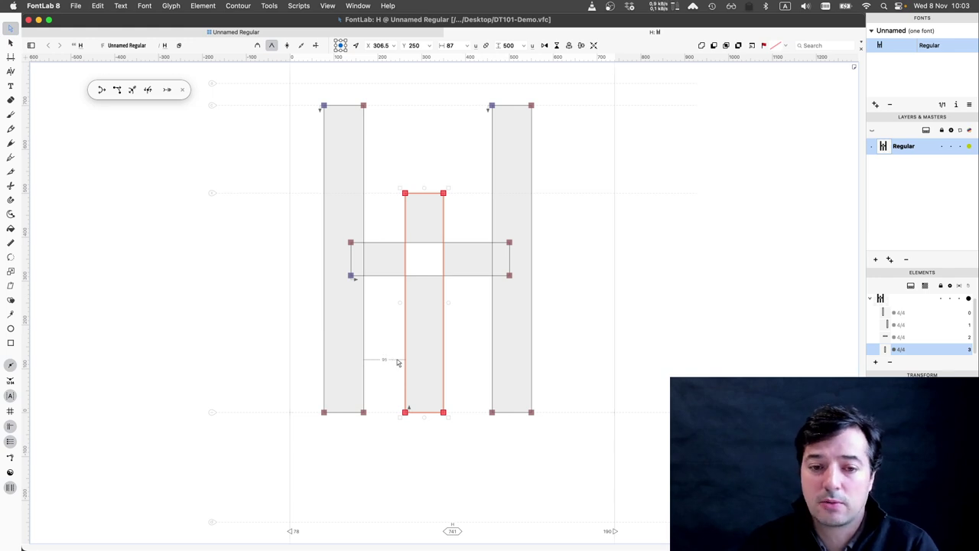
pyautogui.click(405, 398)
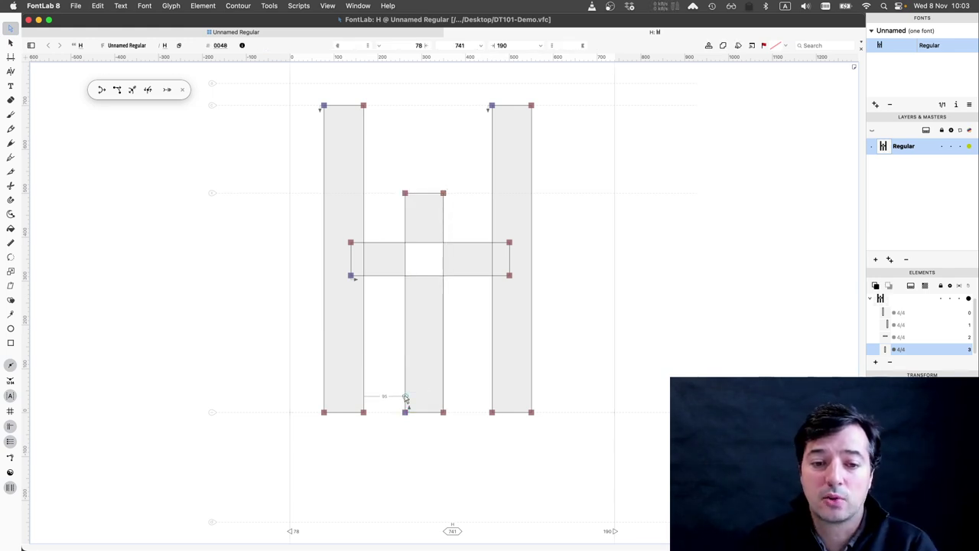
pyautogui.doubleClick(406, 398)
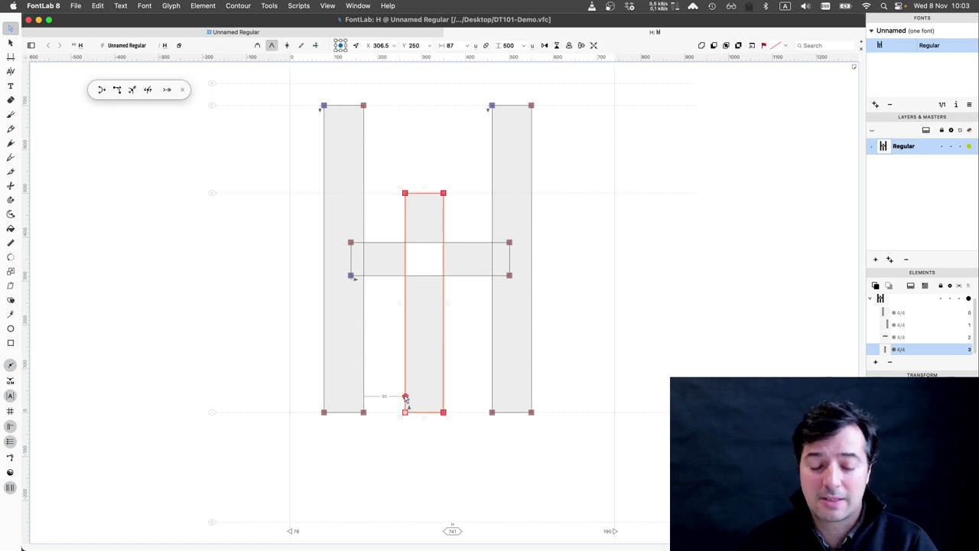
pyautogui.rightClick(405, 398)
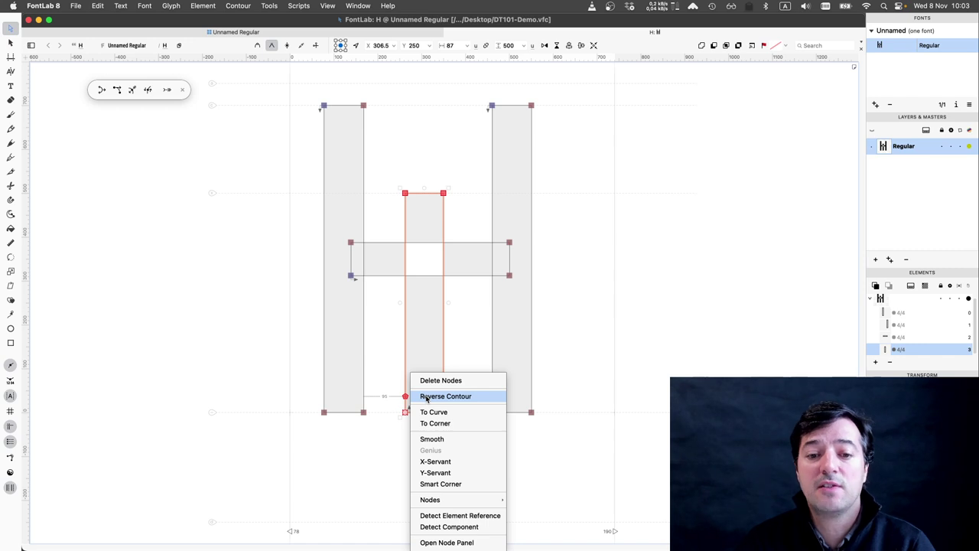
pyautogui.click(236, 6)
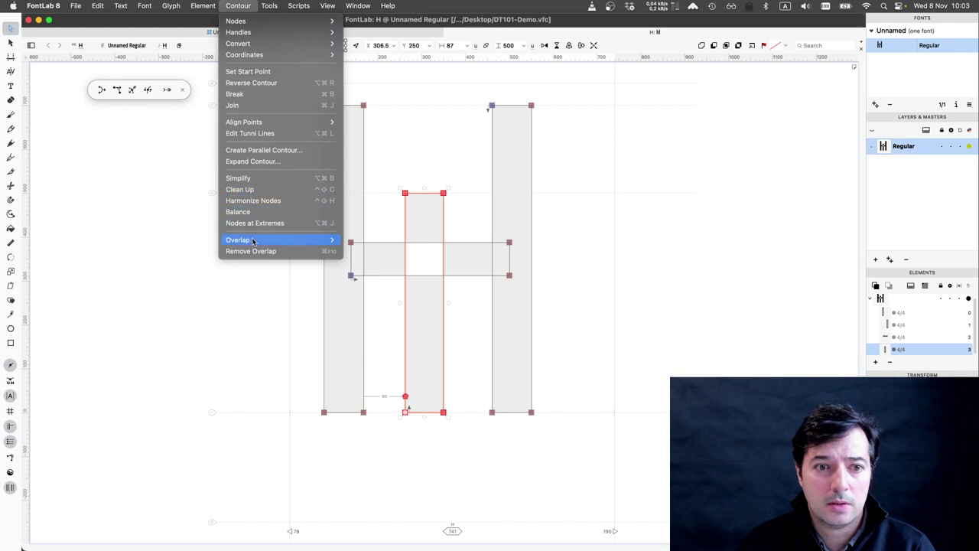
pyautogui.moveTo(254, 242)
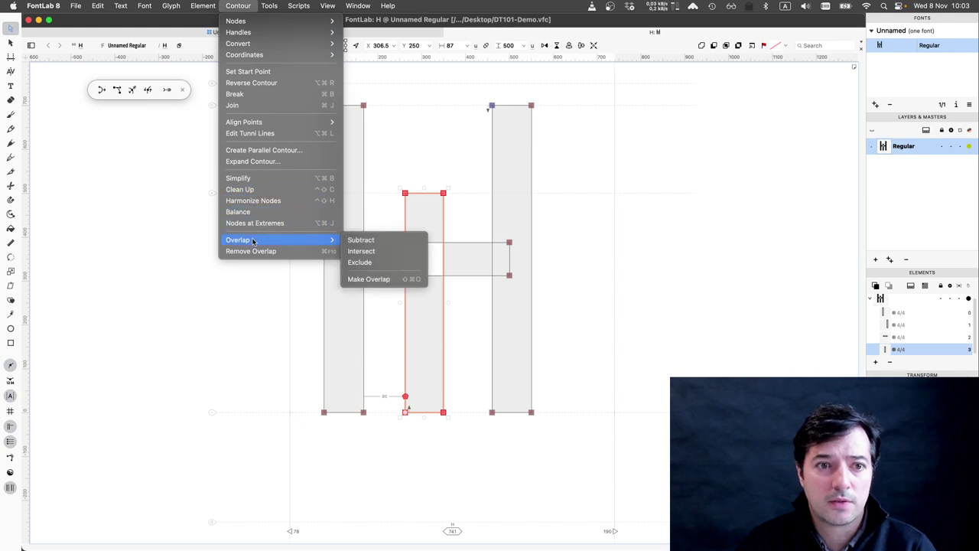
pyautogui.click(253, 83)
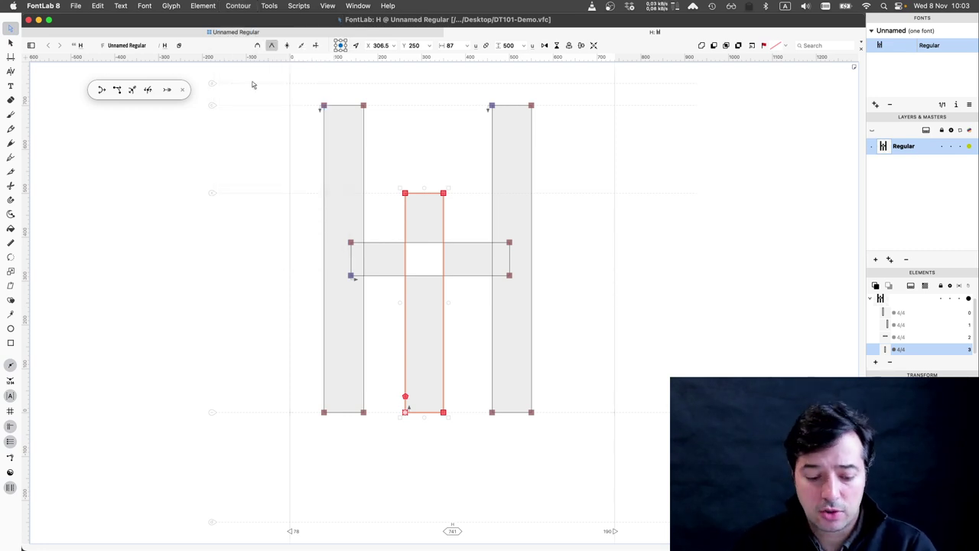
pyautogui.click(254, 83)
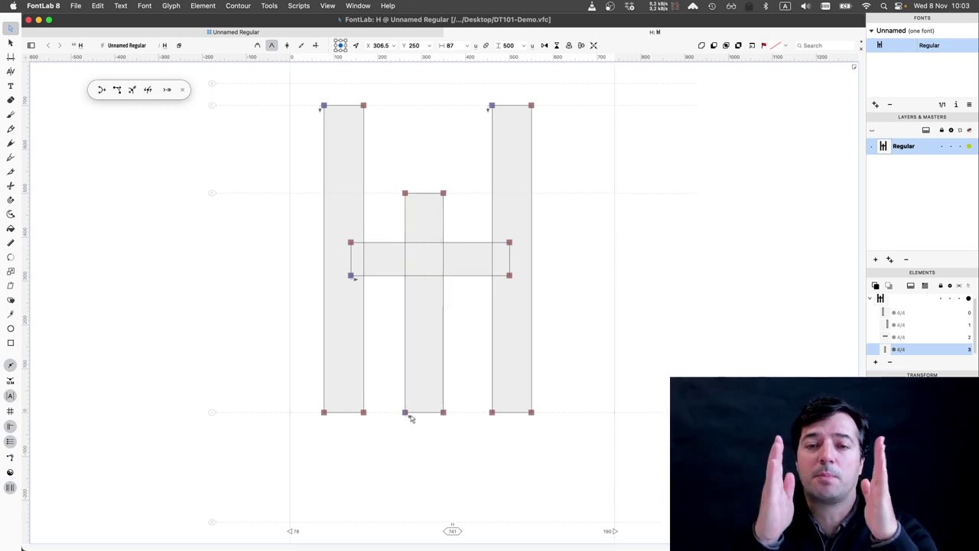
# - Delete the middle bar's entire contour, keeping only the two stems and the crossbar
pyautogui.doubleClick(444, 232)
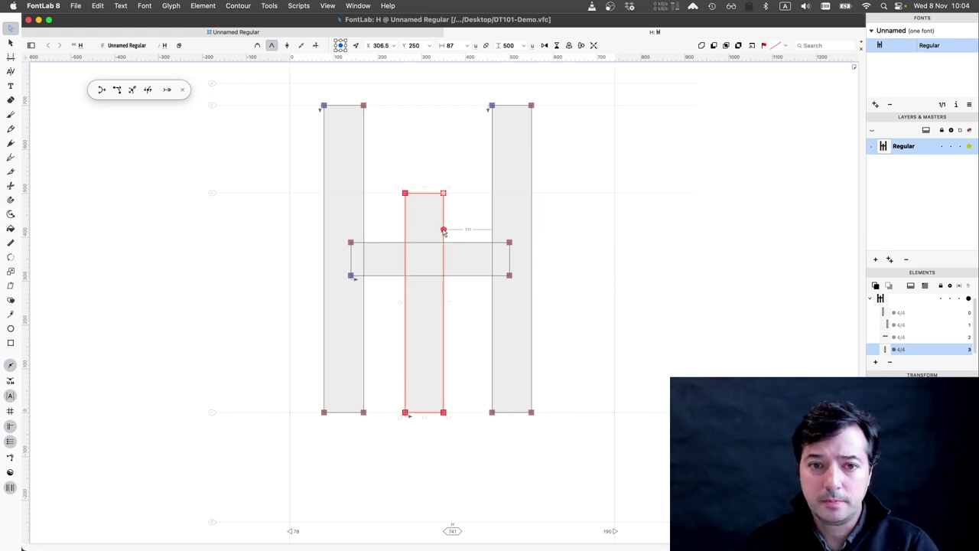
pyautogui.press('Delete')
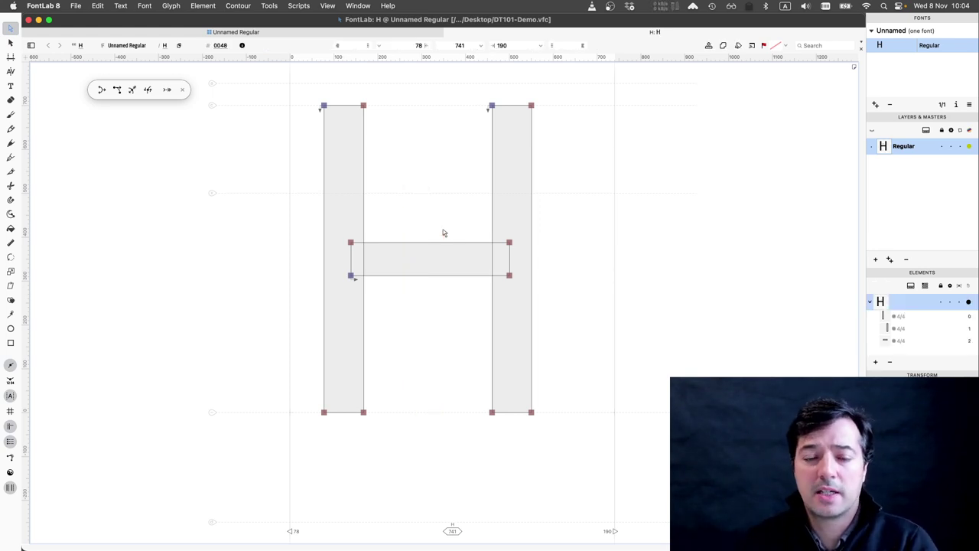